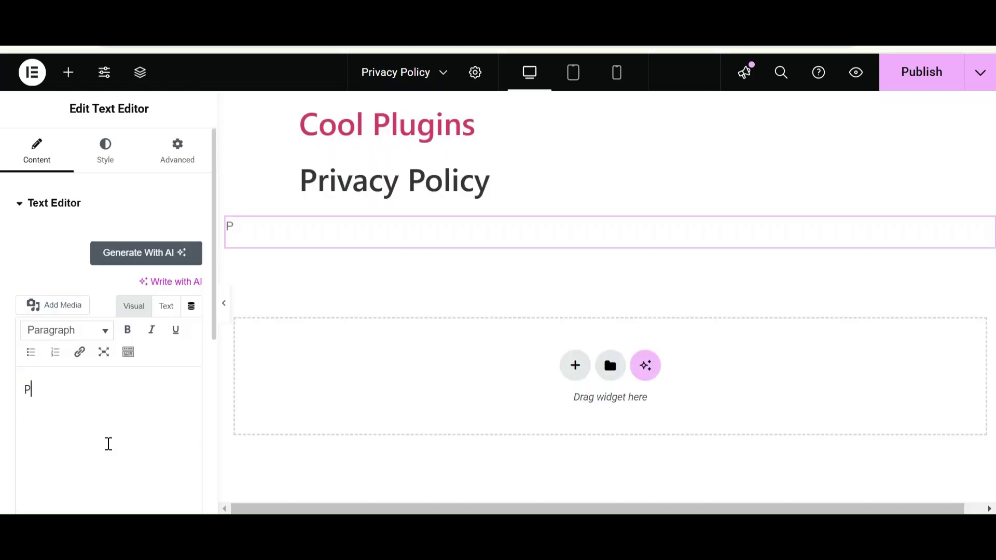
Type 'Privacy Policy' as the opening words of the Text Editor widget.
text(rivacy )
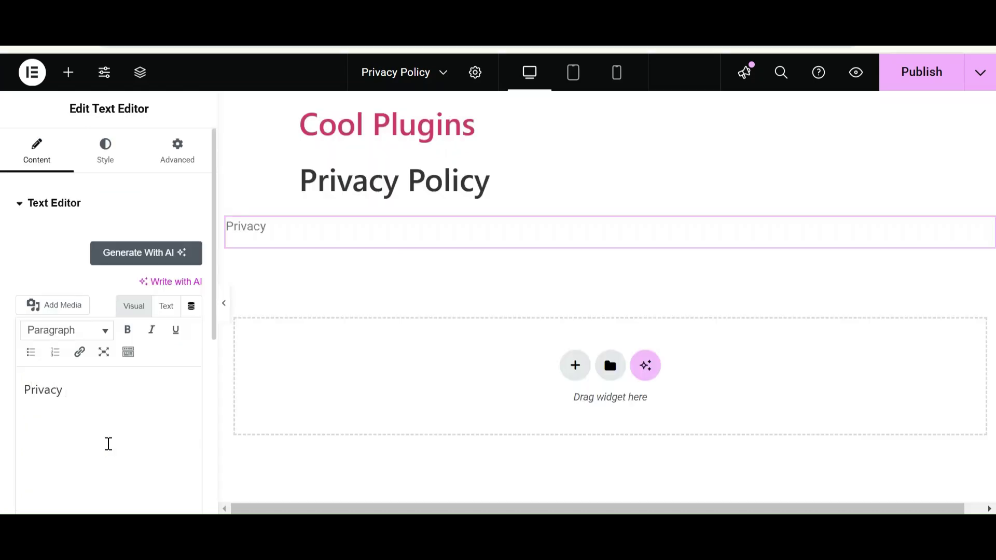
text(Policy)
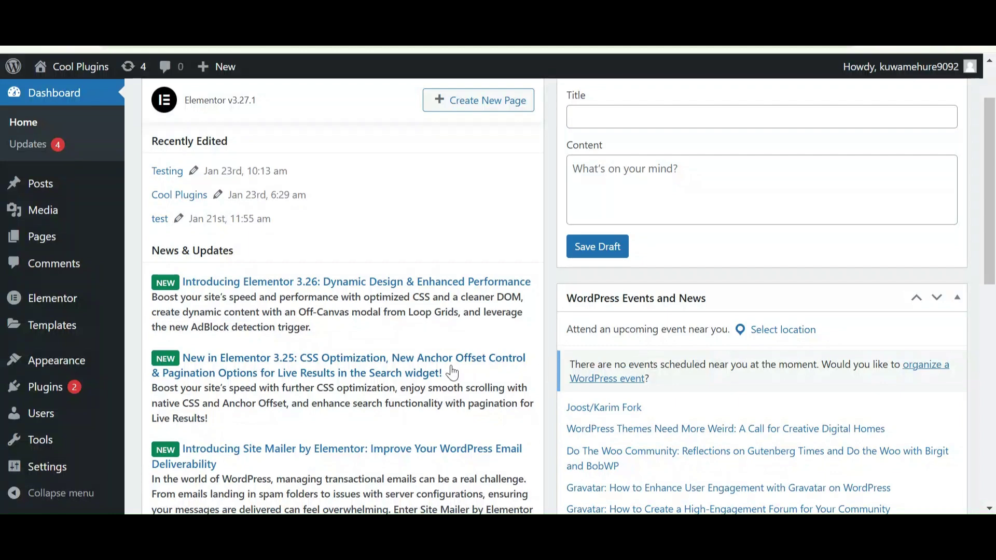
Check the Installed Plugins list to confirm AI Content Generator For Elementor is active.
mouse_move(54, 395)
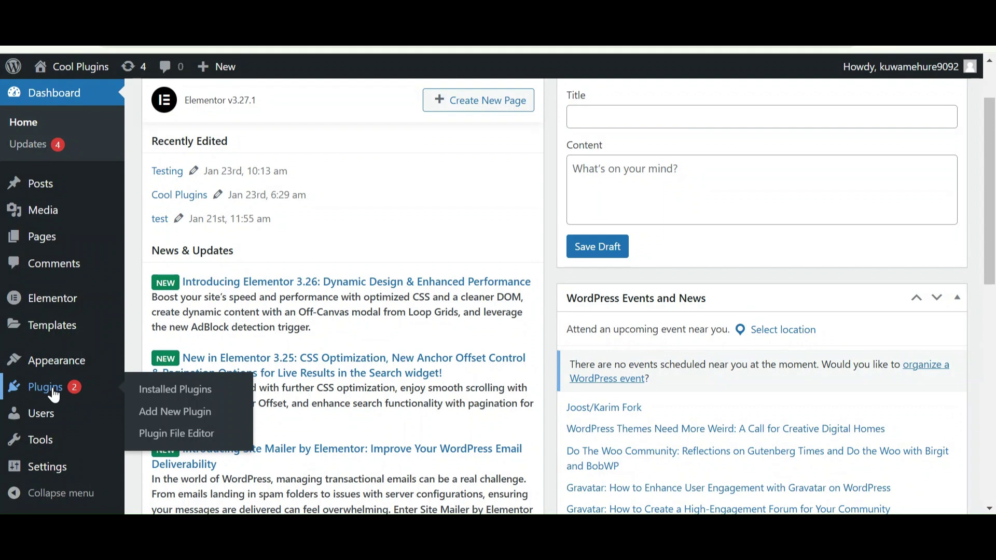
click(54, 395)
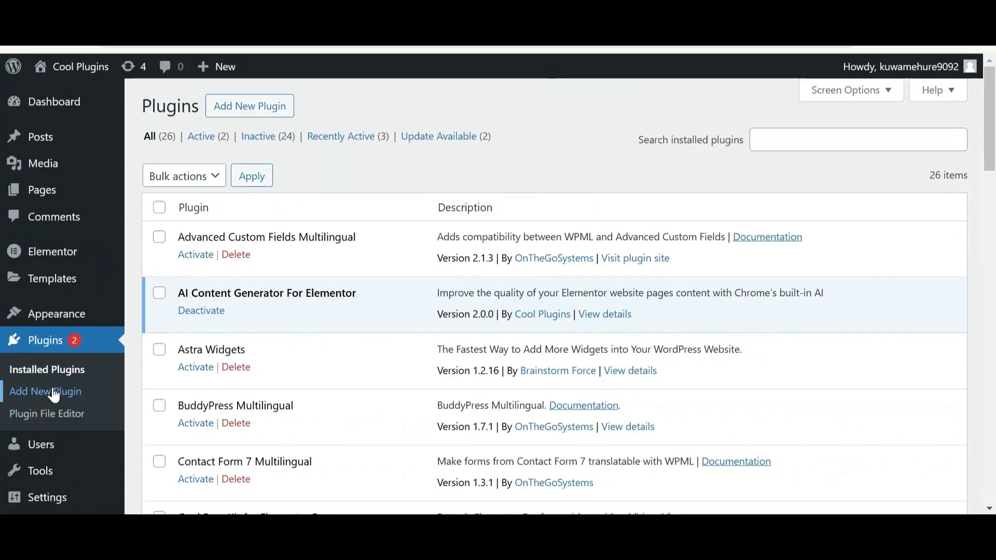
drag(182, 291, 399, 298)
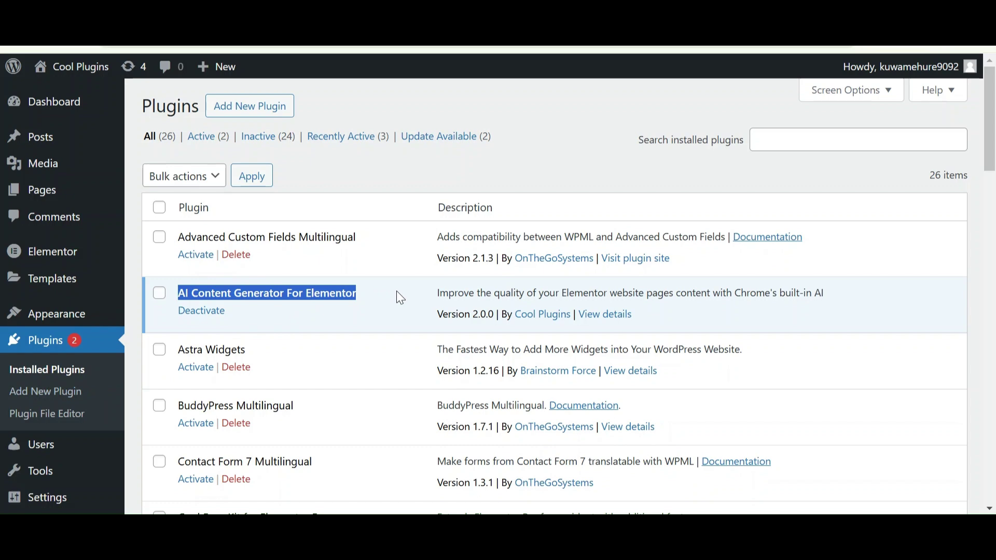
scroll(397, 297, down, 5)
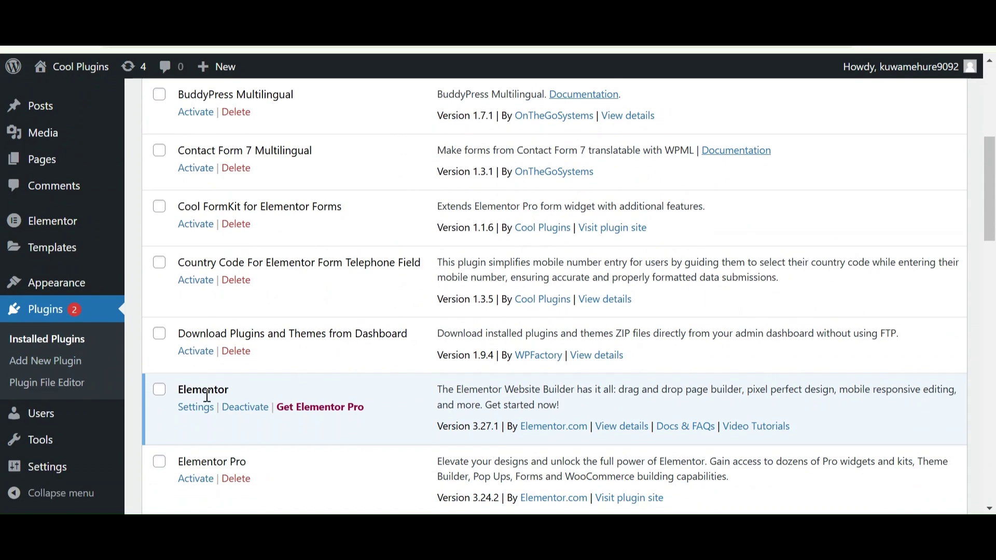
double_click(188, 389)
click(264, 393)
scroll(367, 382, up, 5)
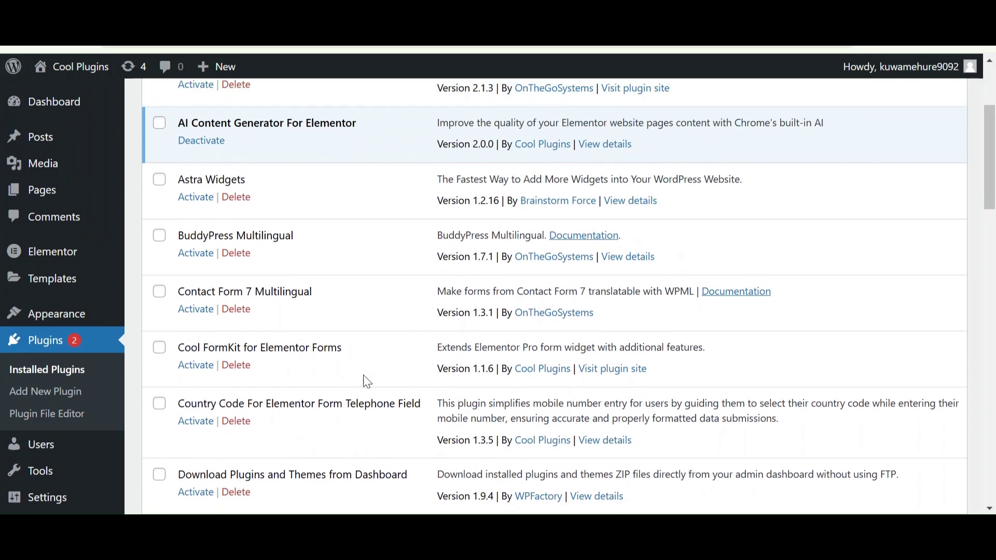
Open the About page from the Pages list in the Elementor editor.
click(54, 196)
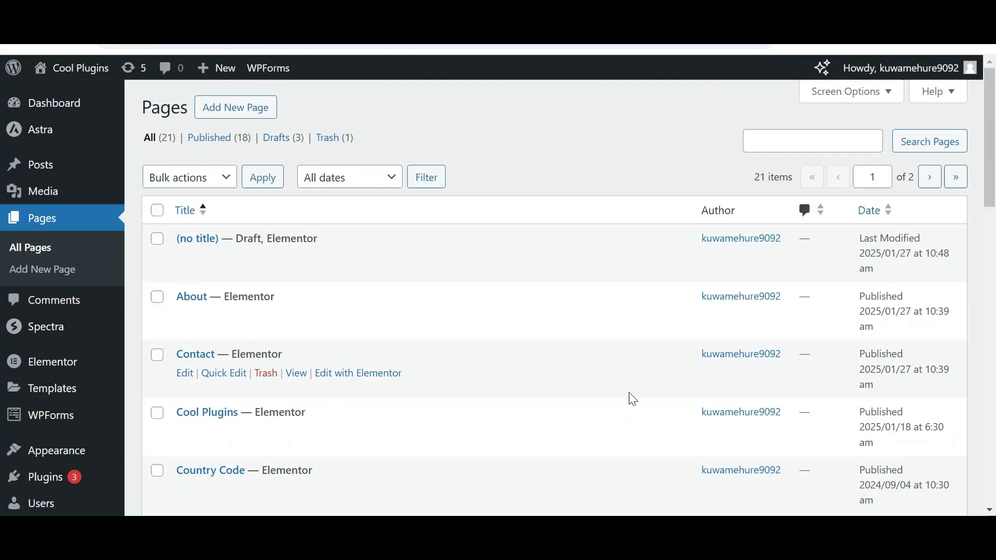
scroll(633, 400, down, 3)
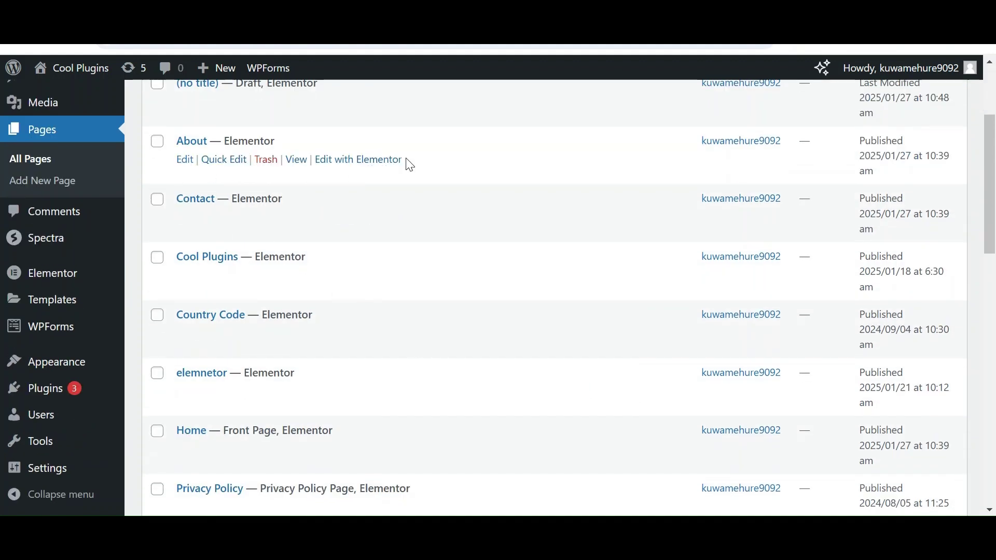
click(377, 172)
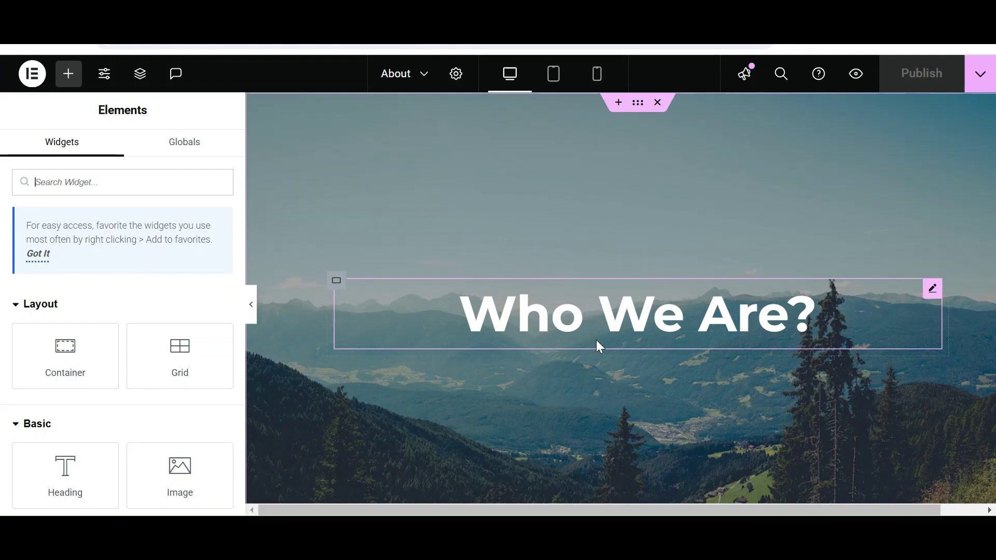
Select the paragraph under the Extraordinary Experiences heading to load it in the Text Editor.
scroll(630, 161, down, 3)
scroll(629, 161, down, 3)
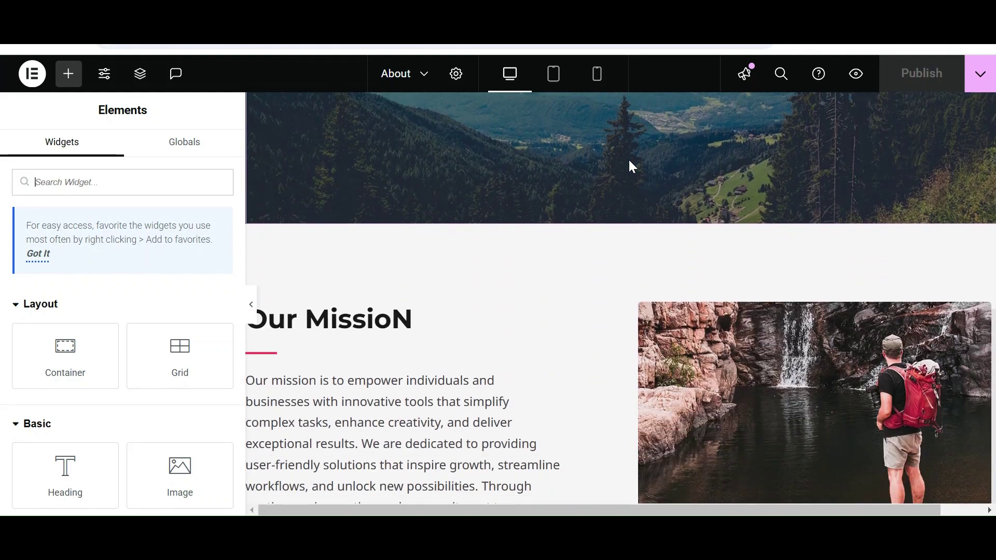
scroll(628, 160, down, 4)
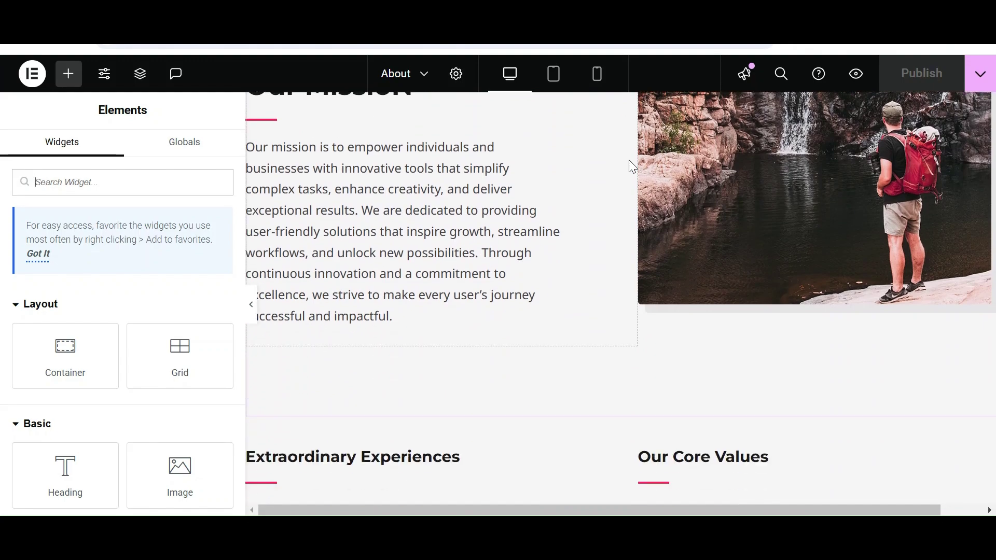
scroll(629, 159, down, 3)
scroll(555, 166, up, 2)
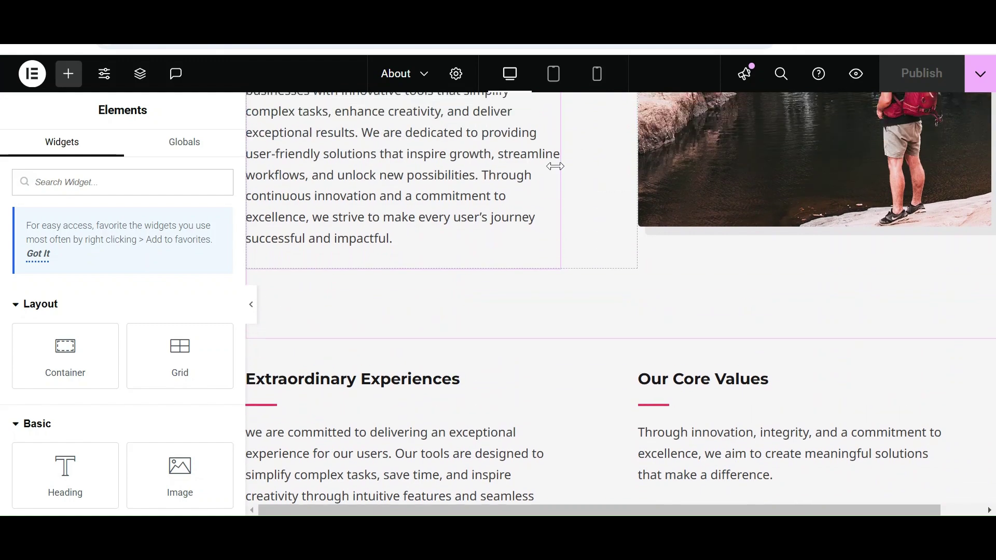
scroll(555, 166, down, 6)
scroll(555, 167, up, 4)
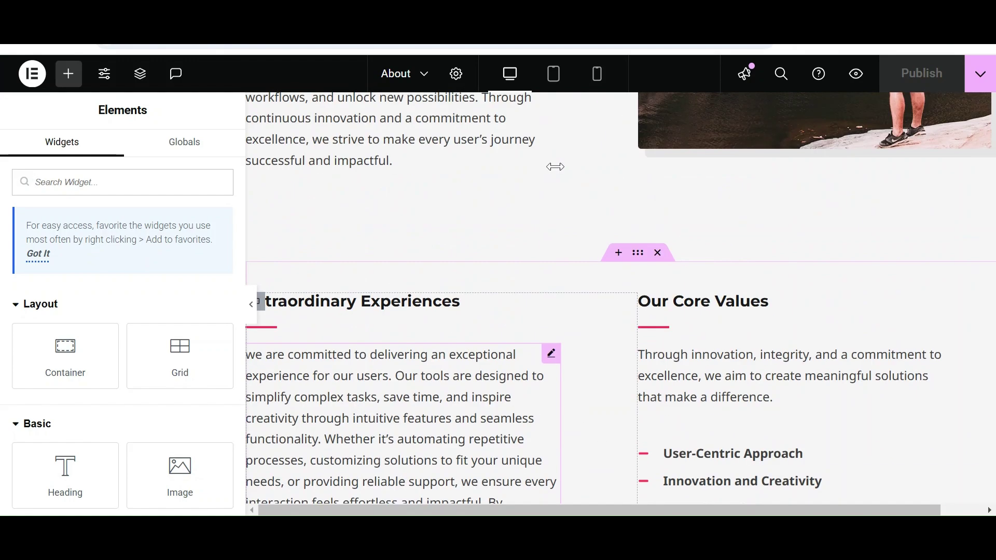
click(264, 367)
scroll(265, 367, down, 4)
scroll(136, 411, down, 6)
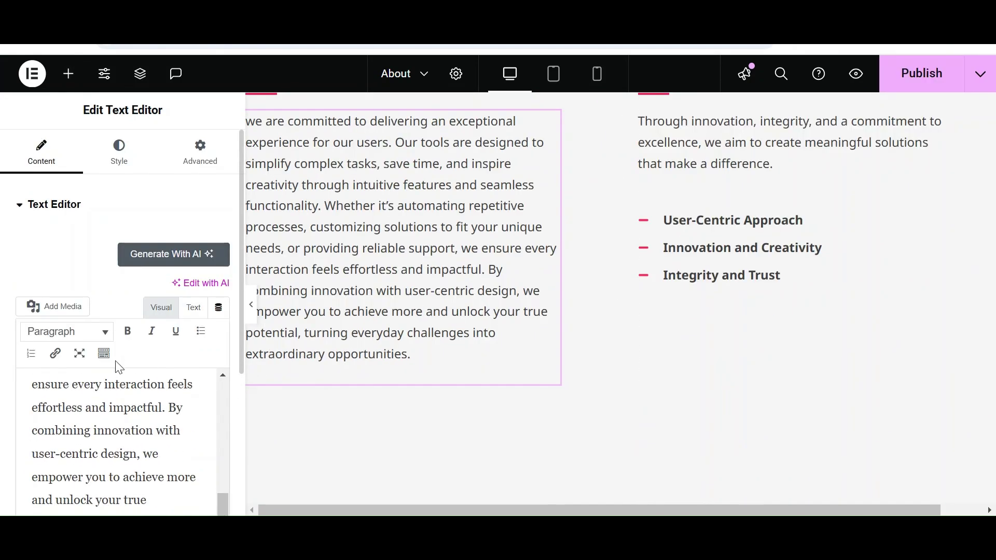
scroll(436, 267, up, 3)
scroll(428, 267, down, 2)
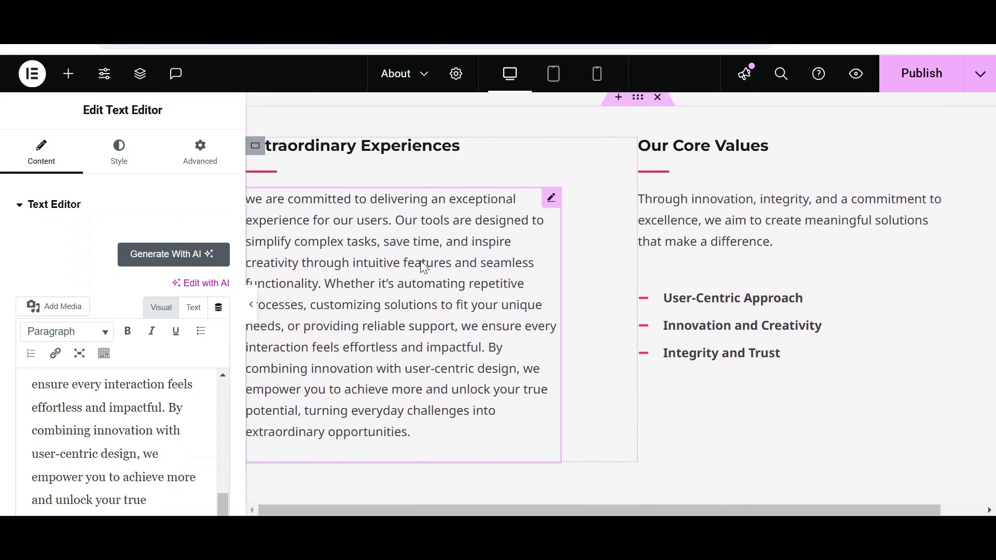
Run Generate With AI and read the warning's Chrome 132+ requirement.
click(193, 265)
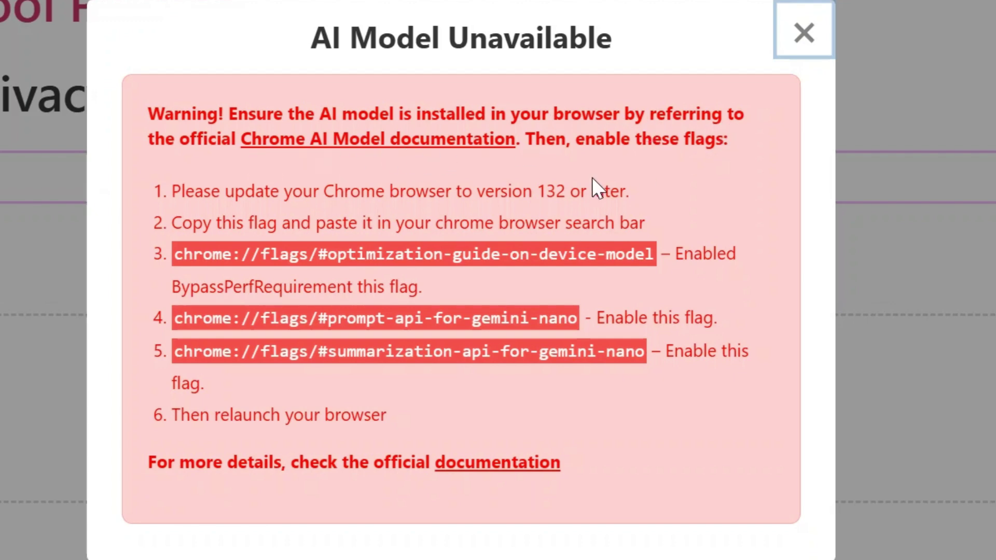
drag(280, 191, 641, 190)
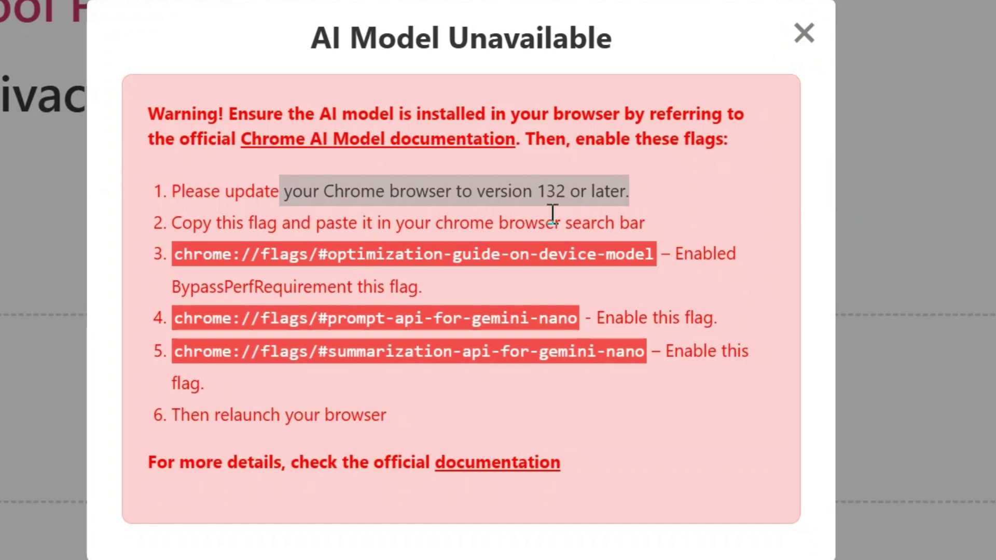
click(536, 215)
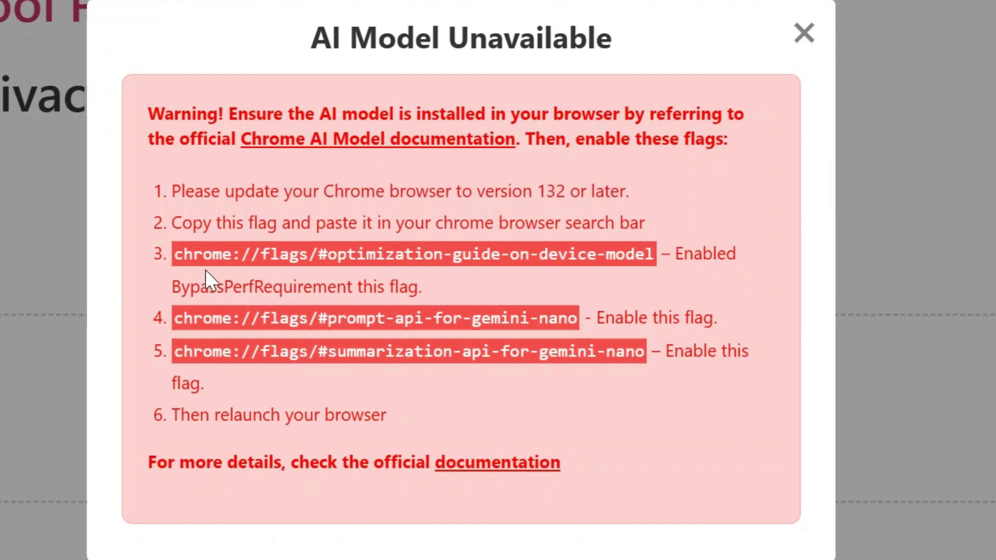
Copy the chrome://flags/#optimization-guide-on-device-model address from the warning.
triple_click(418, 255)
click(419, 255)
drag(178, 254, 663, 254)
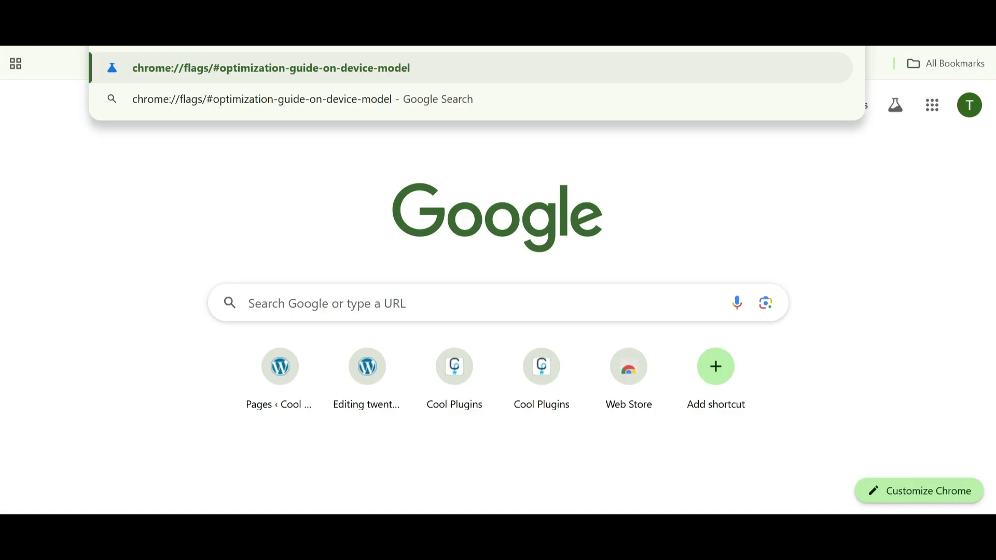
Set Chrome's optimization-guide-on-device-model flag to Enabled BypassPerfRequirement.
key(Return)
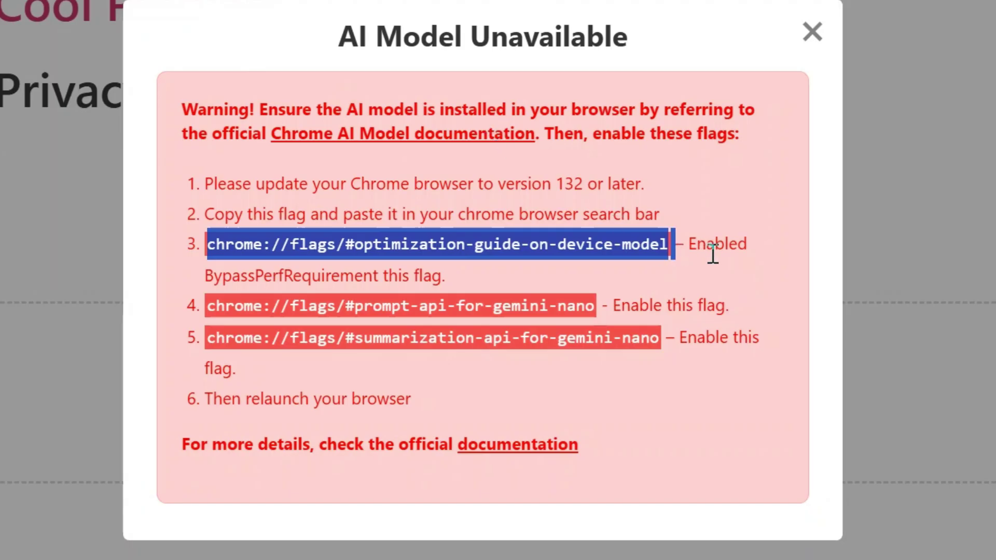
click(712, 254)
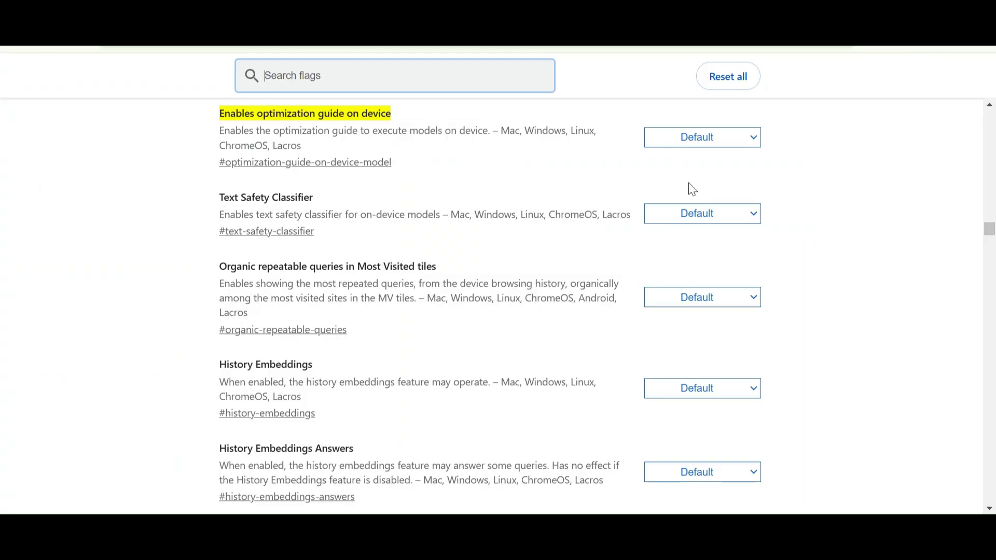
click(714, 158)
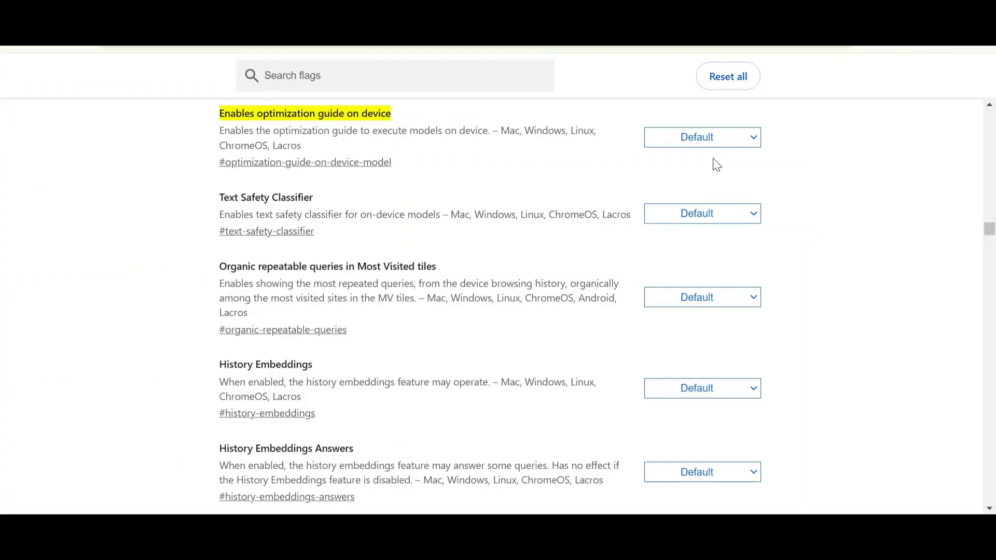
click(802, 201)
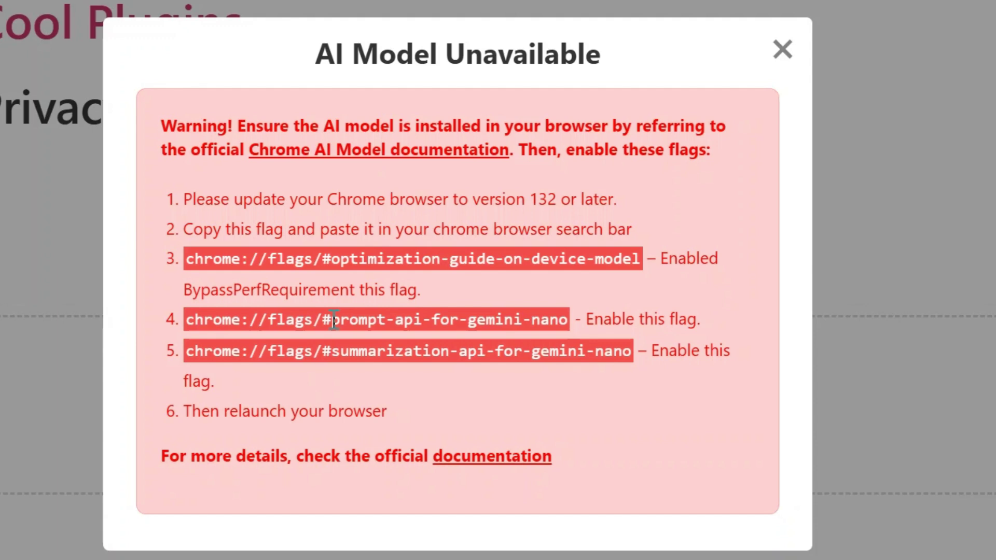
Search for the prompt-api-for-gemini-nano flag and set it to Enabled.
drag(334, 318, 571, 318)
key(ctrl+c)
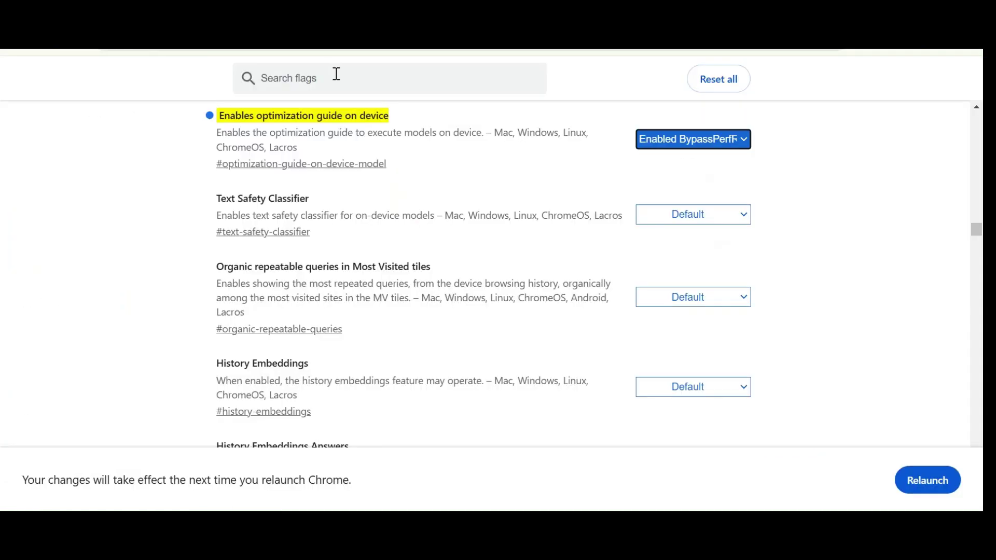
click(338, 80)
key(ctrl+v)
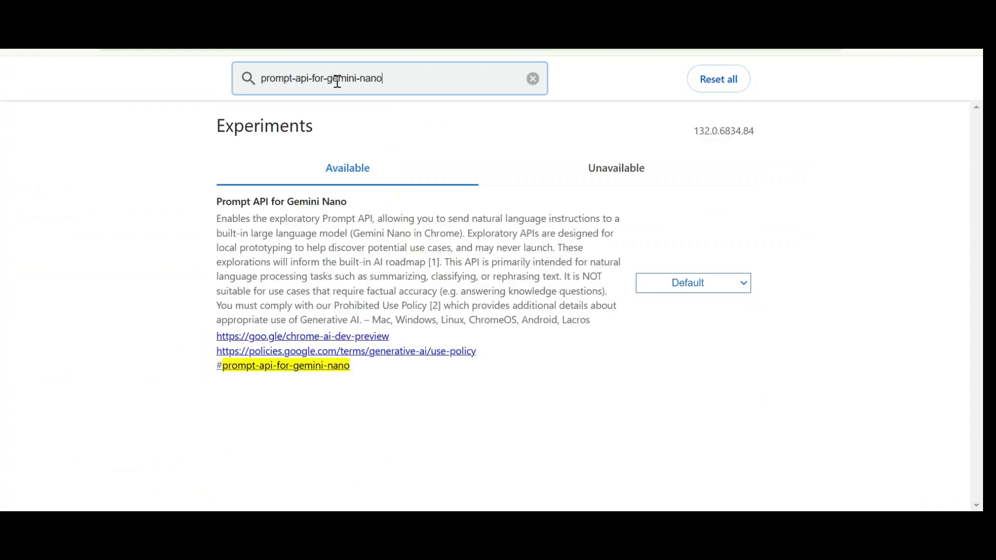
click(706, 291)
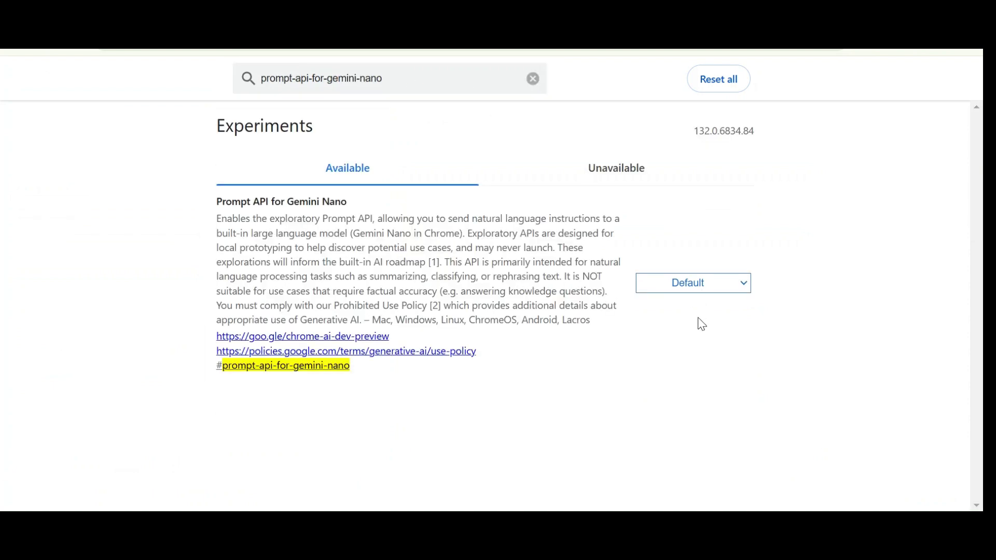
click(698, 325)
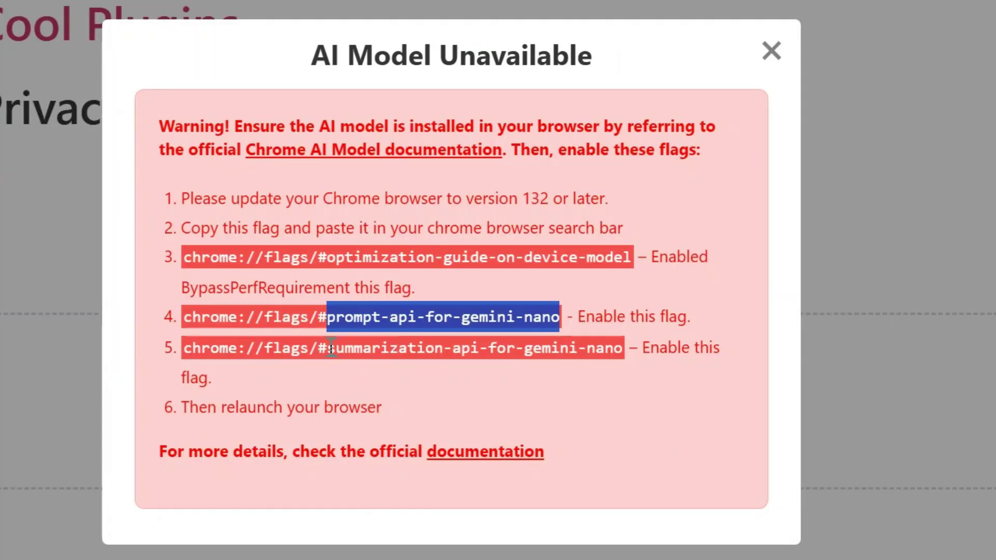
Enable the Summarization API for Gemini Nano flag and relaunch Chrome.
drag(330, 347, 627, 355)
key(ctrl+c)
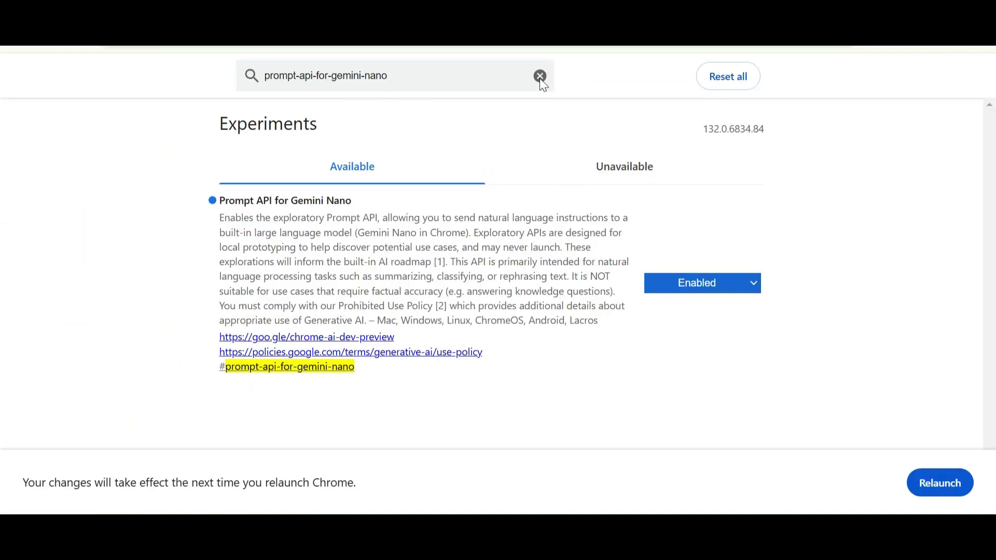
click(540, 76)
key(ctrl+v)
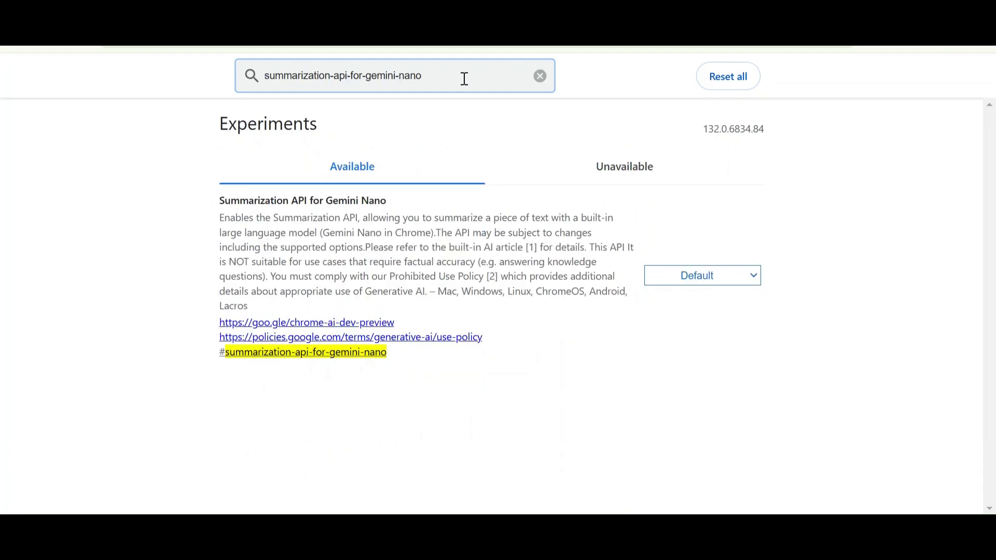
click(704, 286)
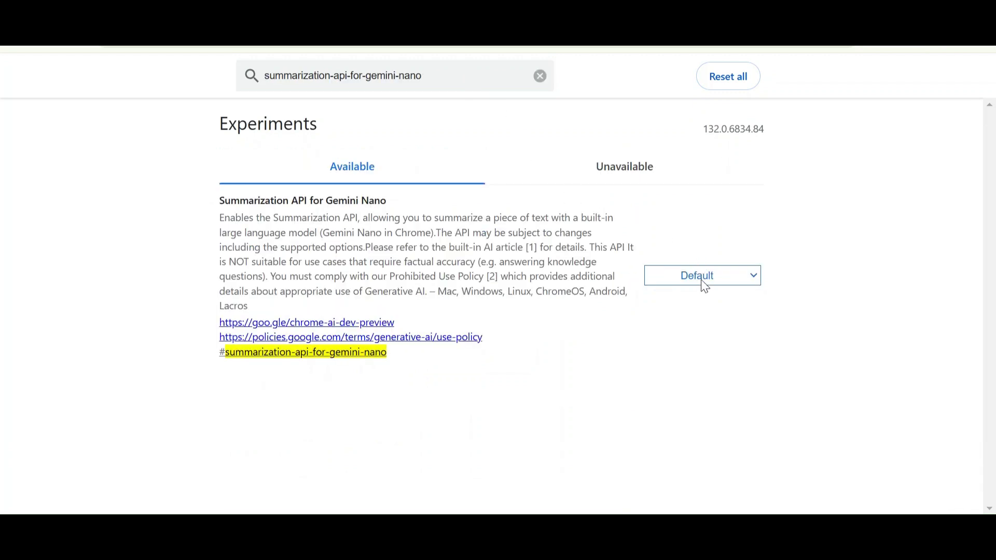
click(669, 321)
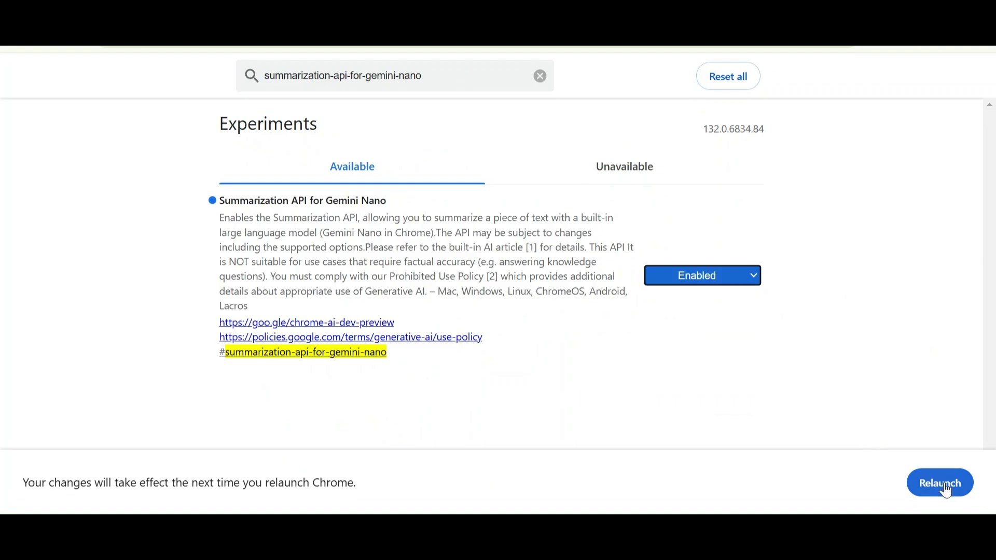
click(945, 490)
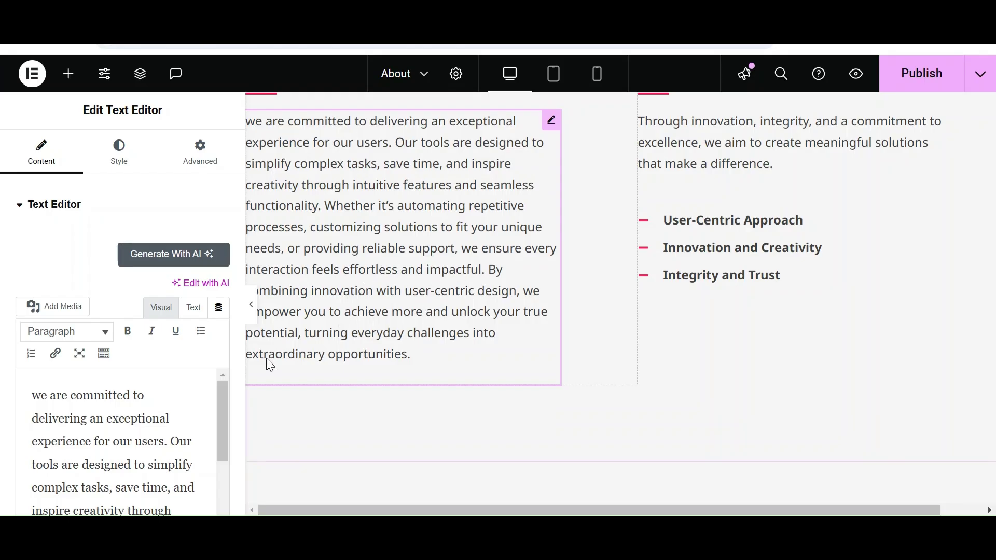
Shorten the Extraordinary Experiences paragraph with the AI's MAKE IT SHORTER option and use the result.
scroll(167, 393, down, 3)
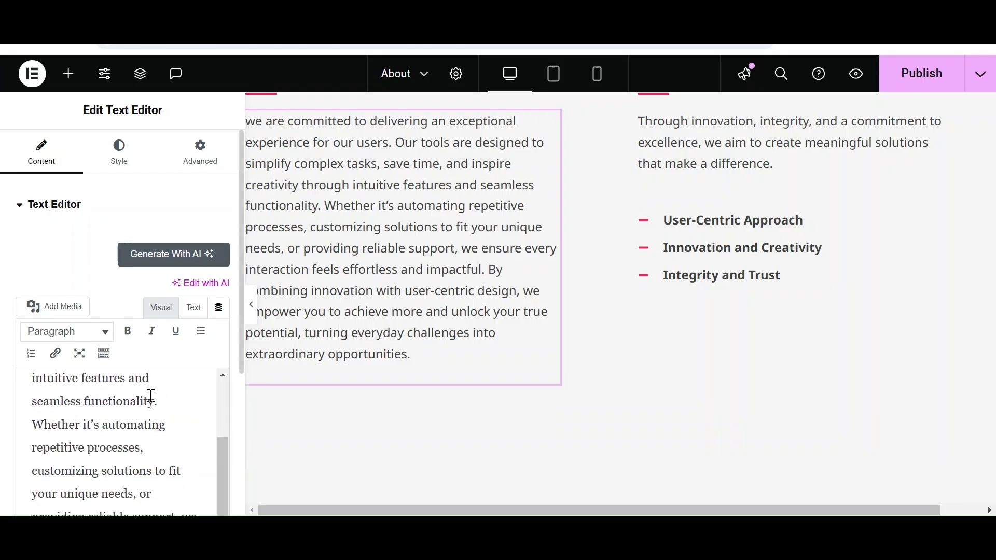
scroll(138, 412, down, 3)
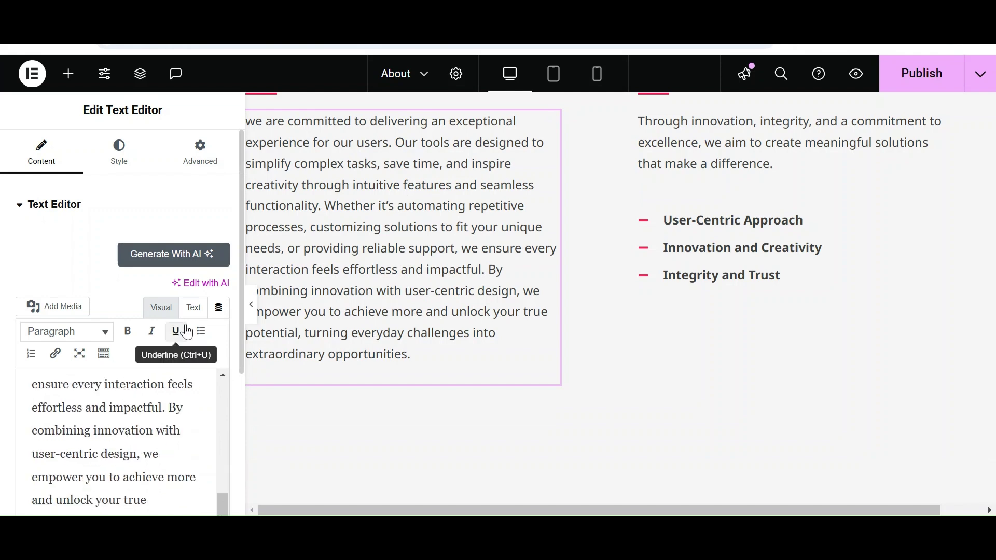
scroll(455, 220, up, 1)
scroll(456, 220, up, 2)
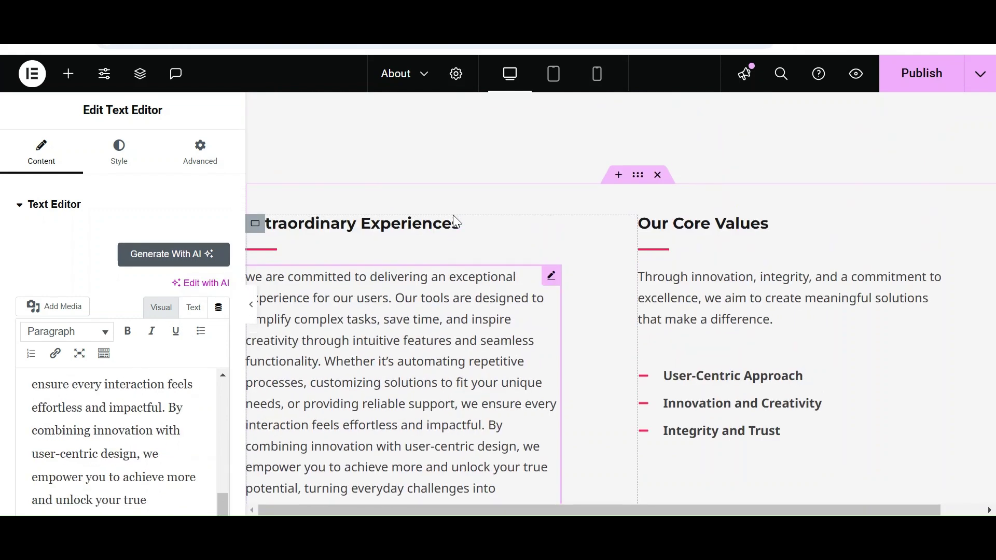
scroll(400, 318, down, 2)
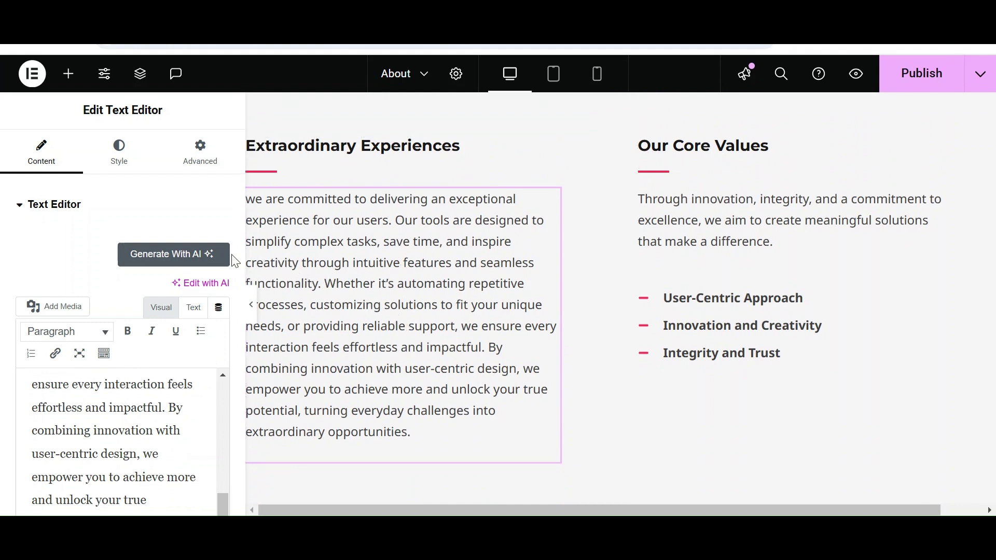
click(192, 263)
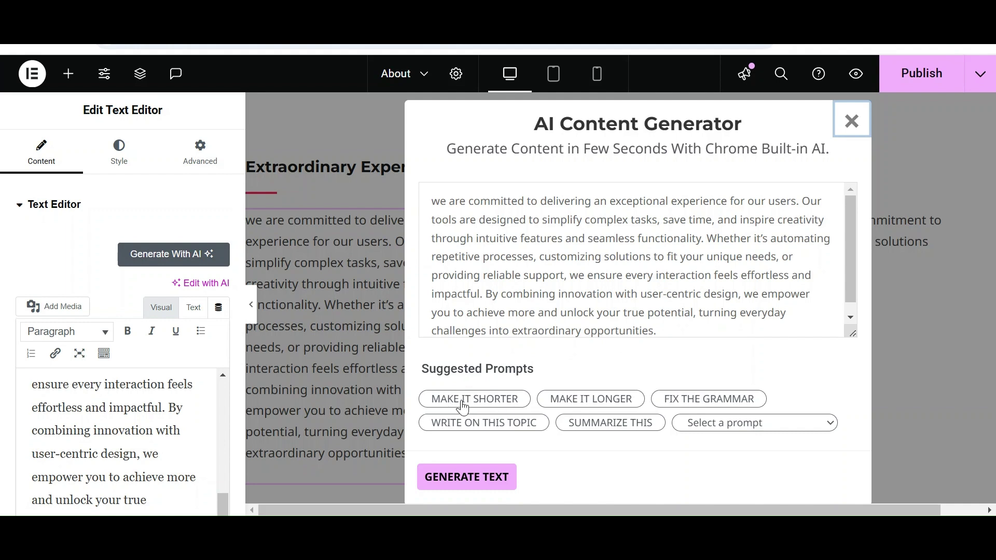
click(478, 404)
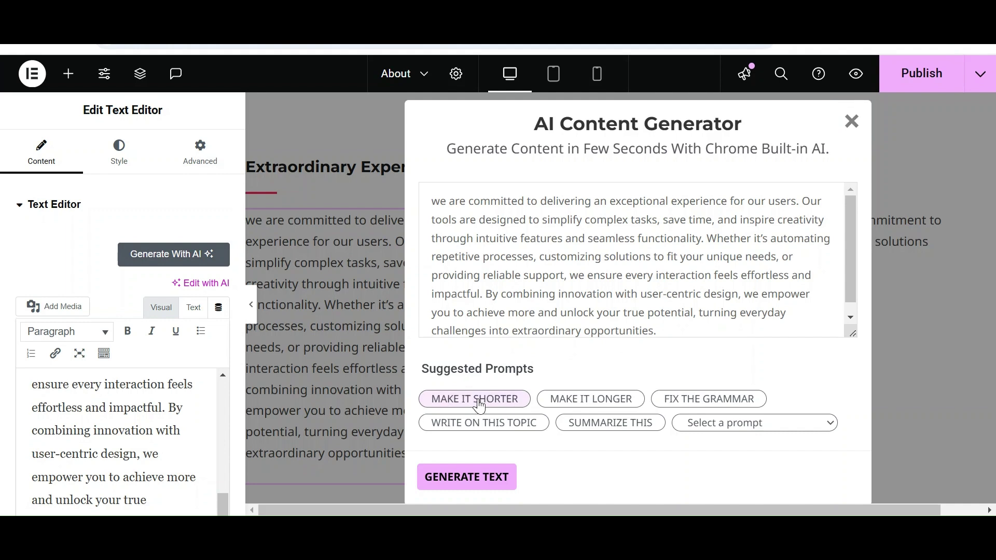
click(482, 483)
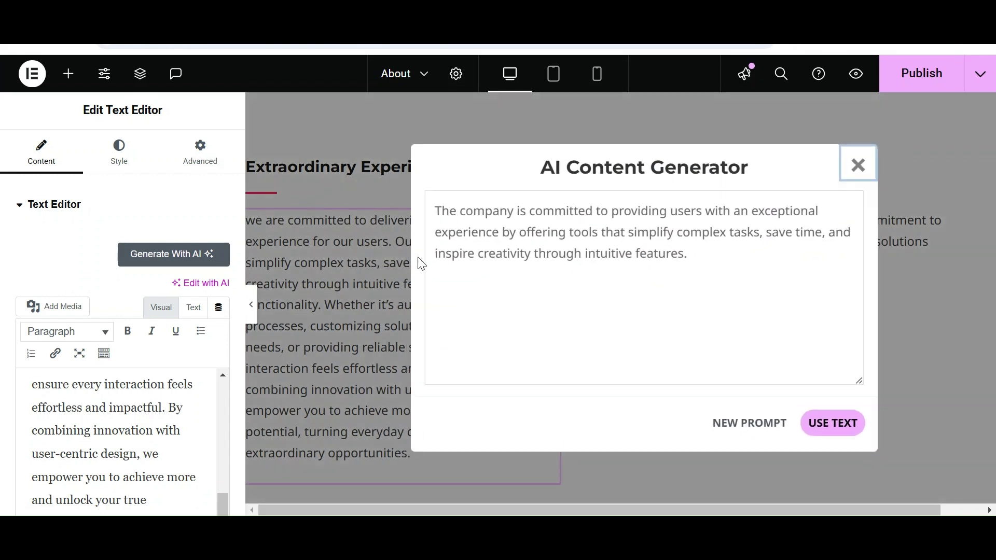
click(831, 431)
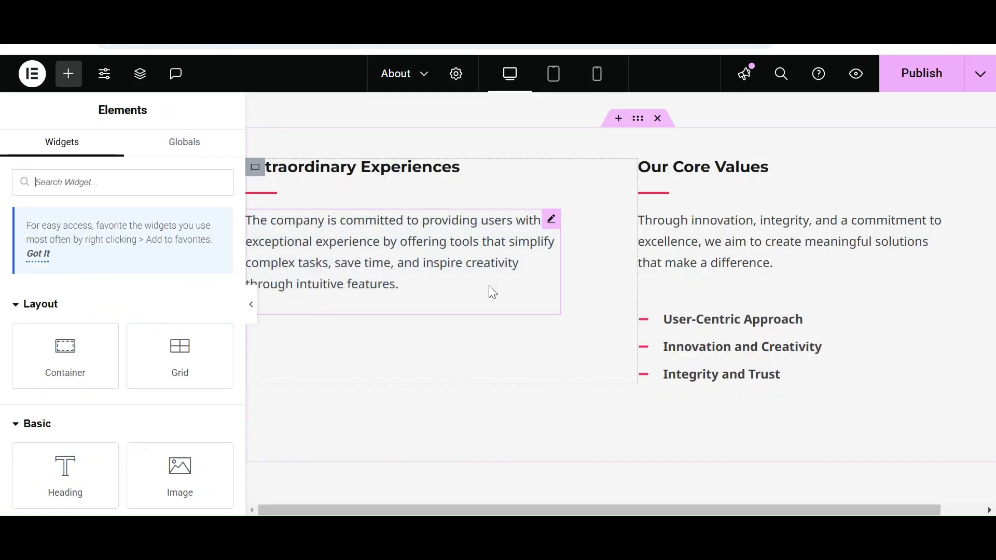
Expand the Our Mission paragraph with the AI's MAKE IT LONGER option and use the result.
scroll(442, 327, up, 2)
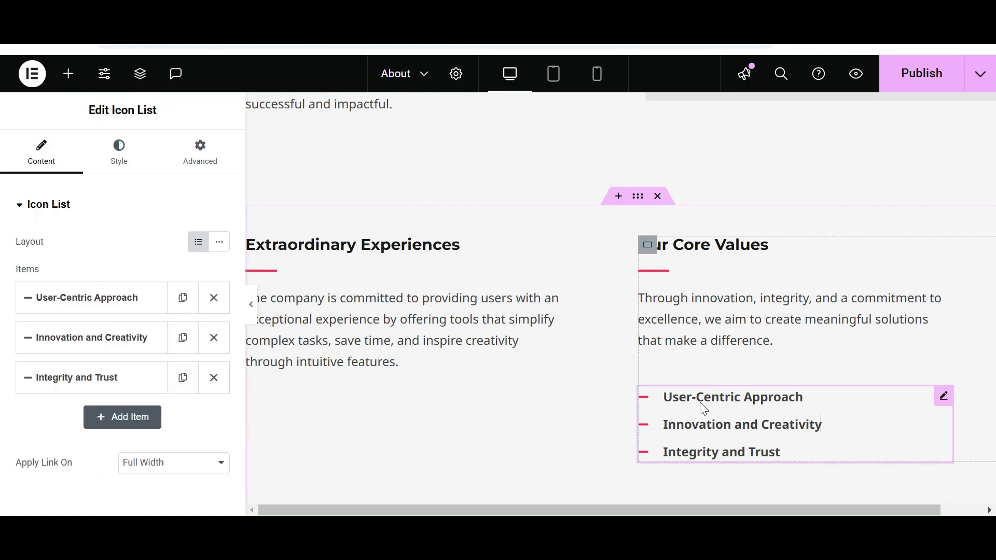
scroll(703, 408, down, 2)
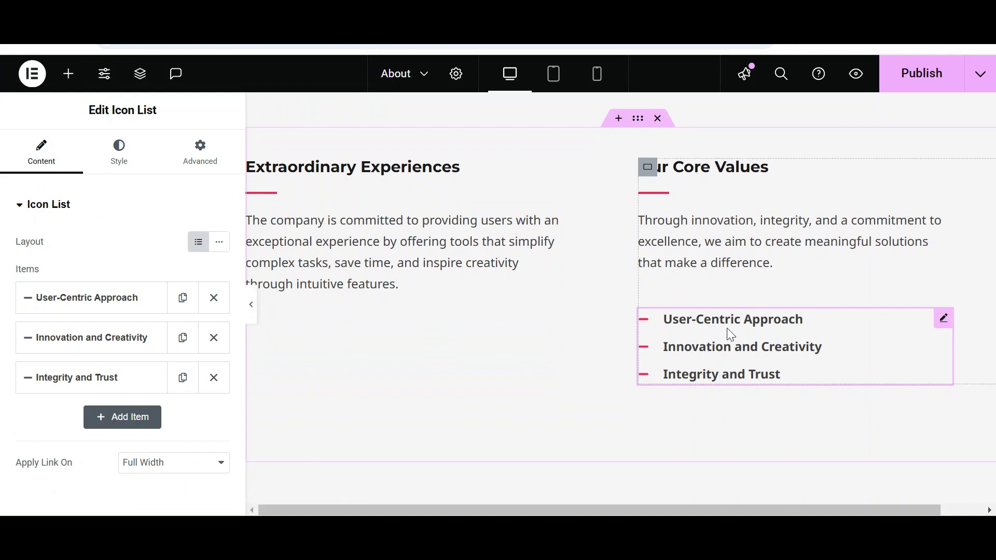
scroll(727, 328, up, 6)
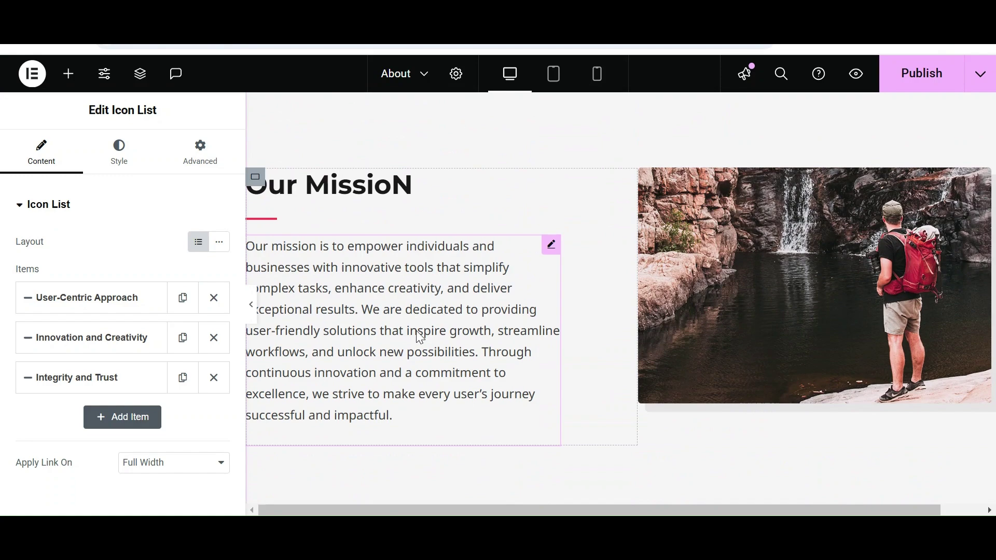
click(502, 351)
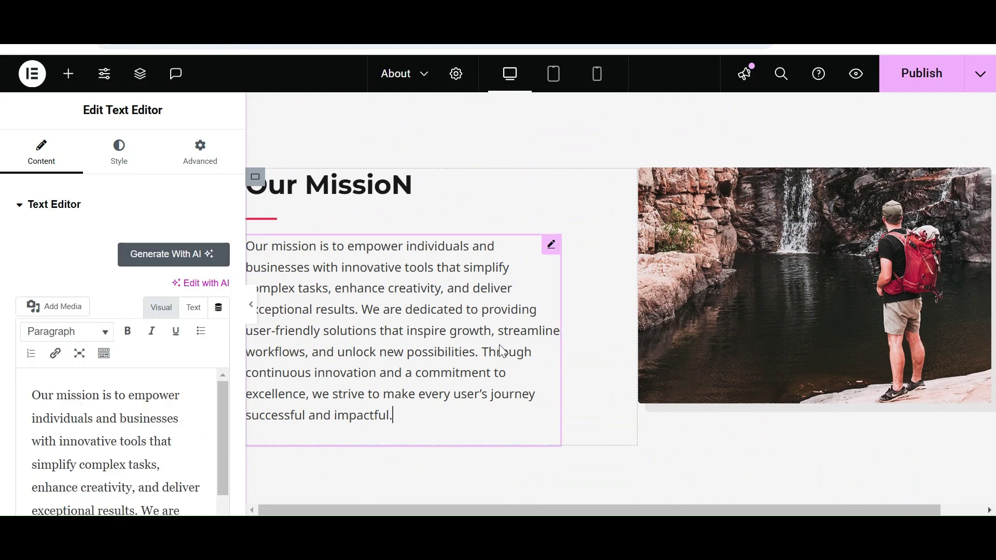
click(176, 244)
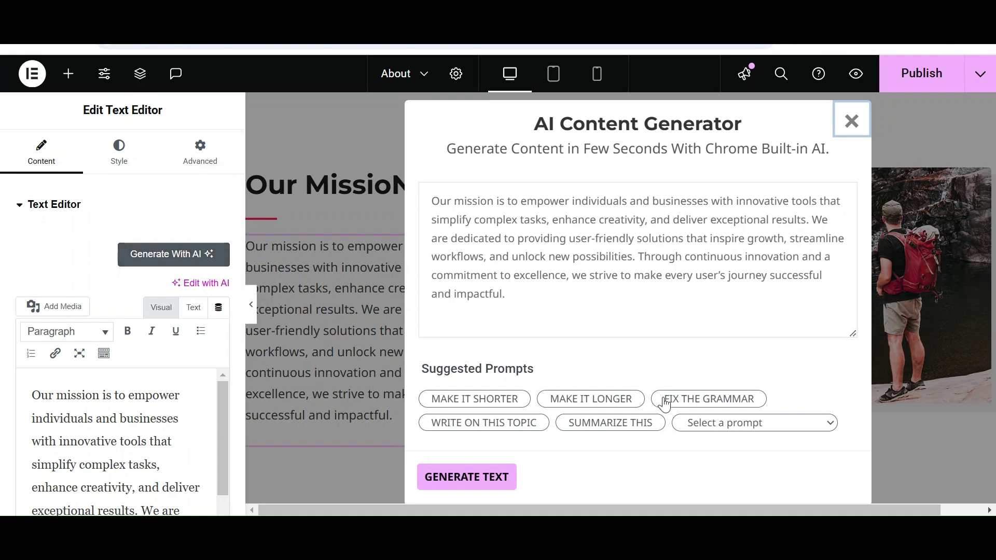
click(604, 410)
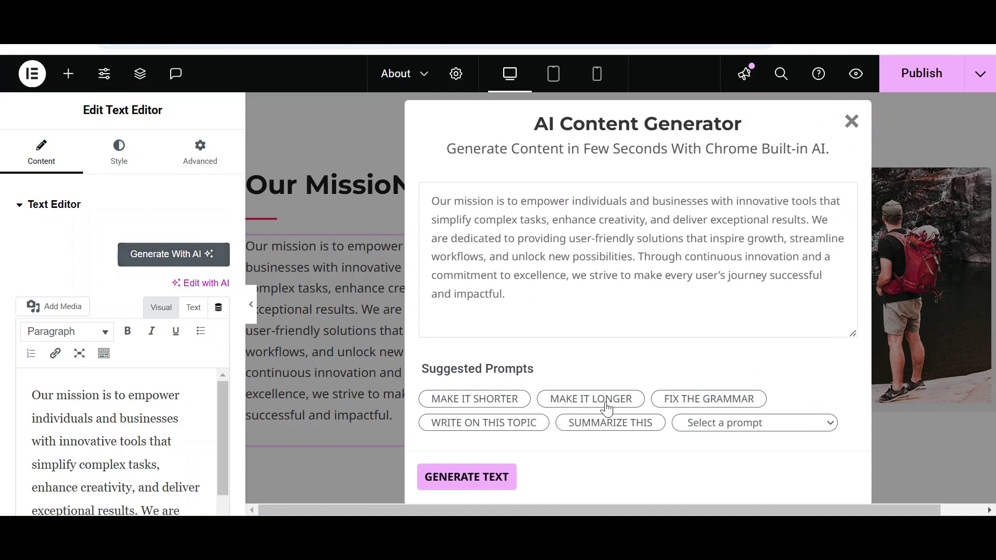
click(476, 478)
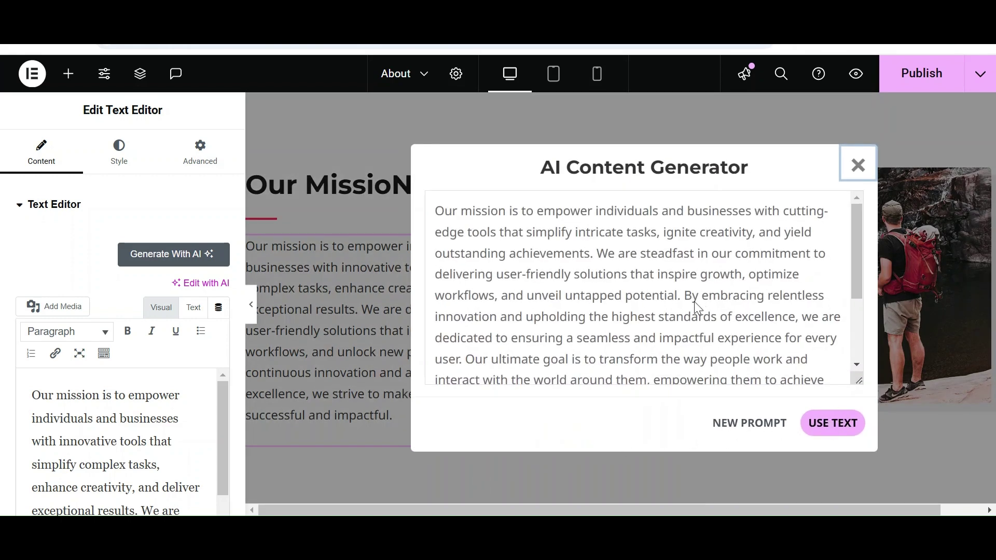
scroll(745, 309, down, 3)
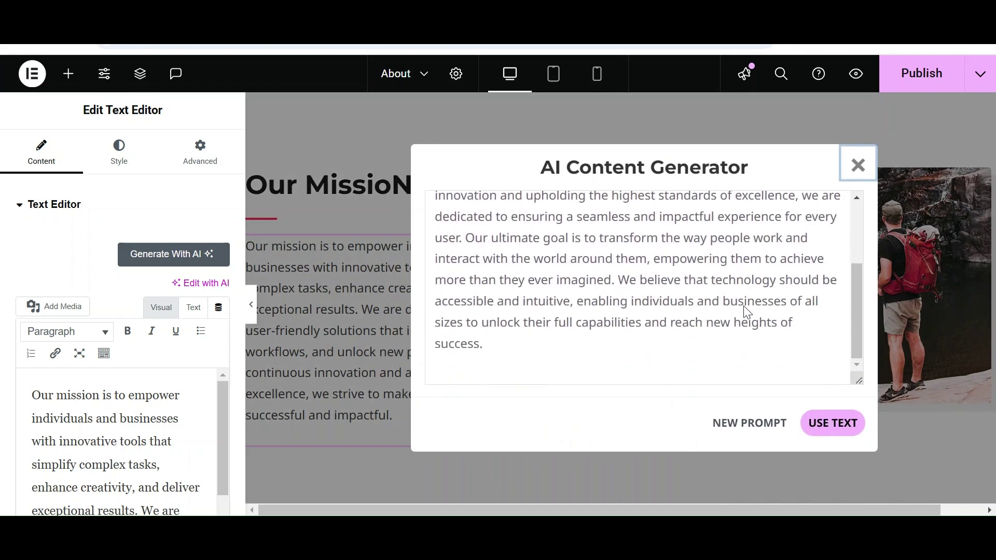
scroll(743, 306, up, 5)
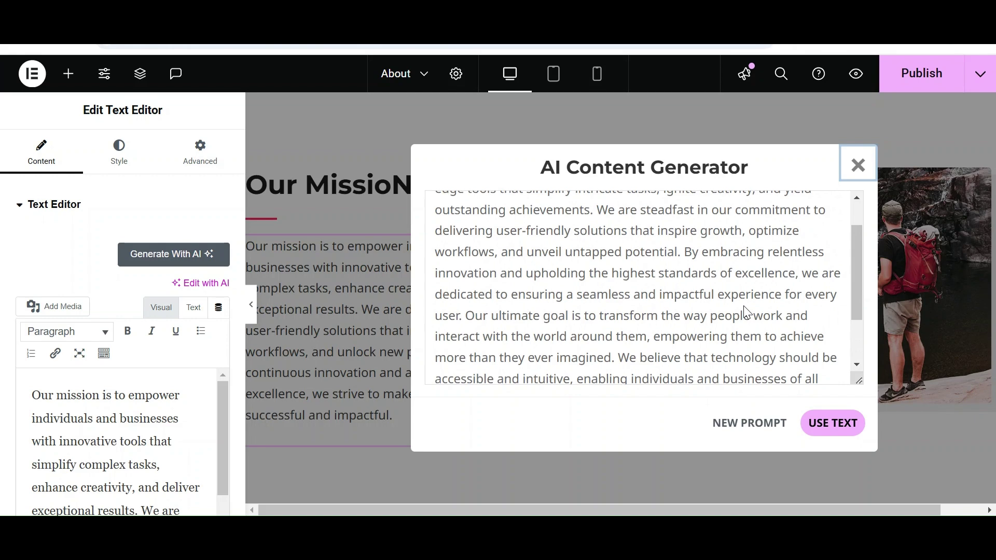
click(832, 431)
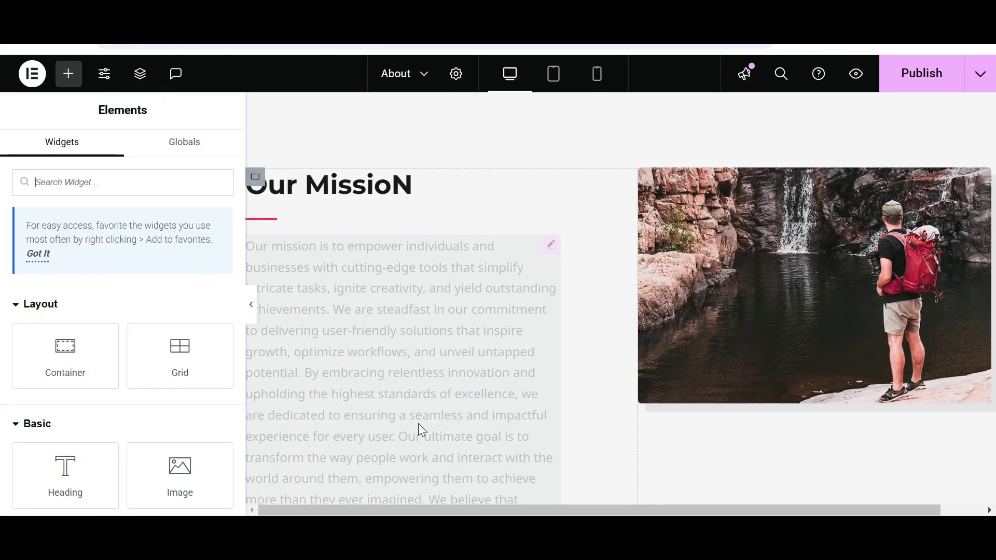
Publish the updated About page.
scroll(449, 429, down, 2)
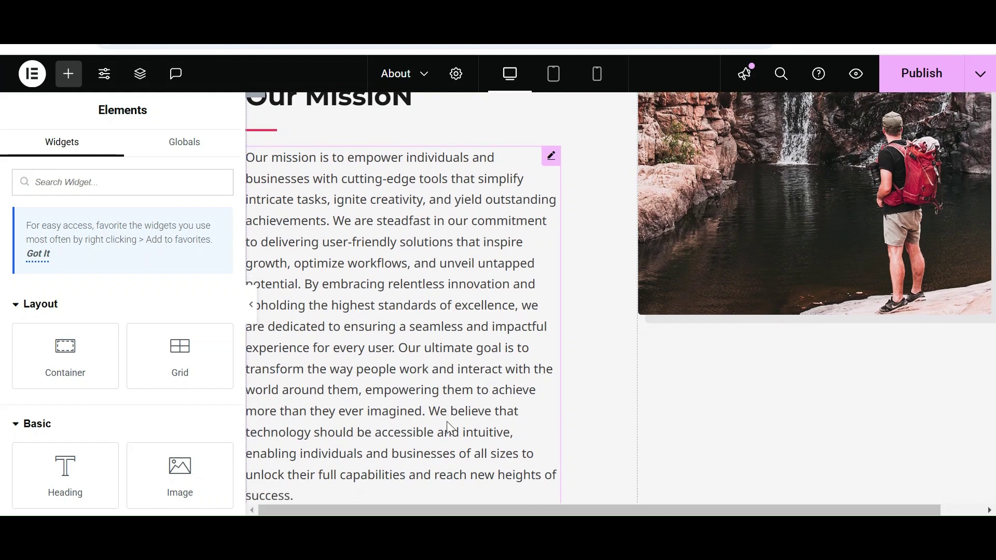
scroll(446, 422, down, 1)
scroll(466, 412, up, 2)
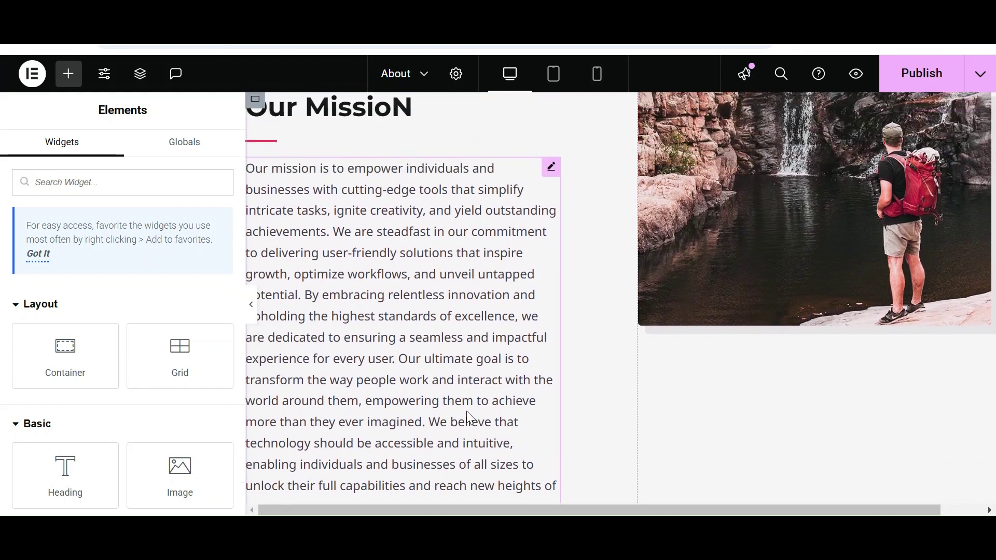
scroll(466, 411, up, 4)
scroll(483, 402, up, 2)
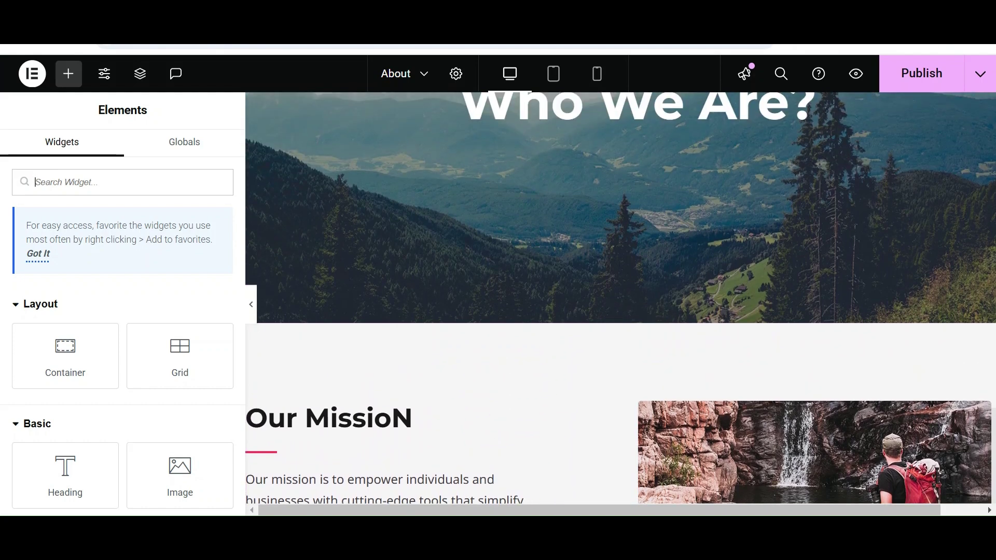
click(923, 75)
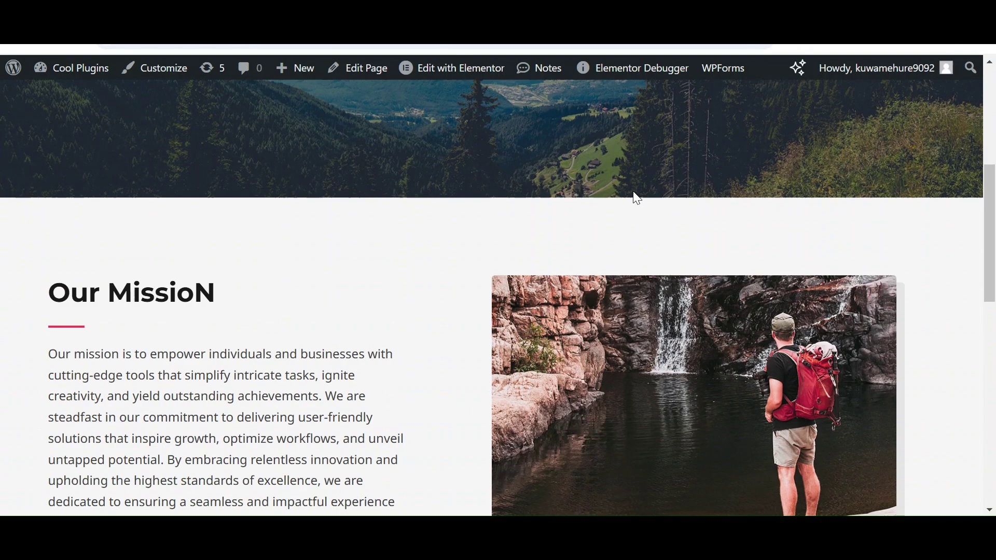
Review the live About page from Our Mission and Core Values down to the footer.
scroll(410, 230, down, 2)
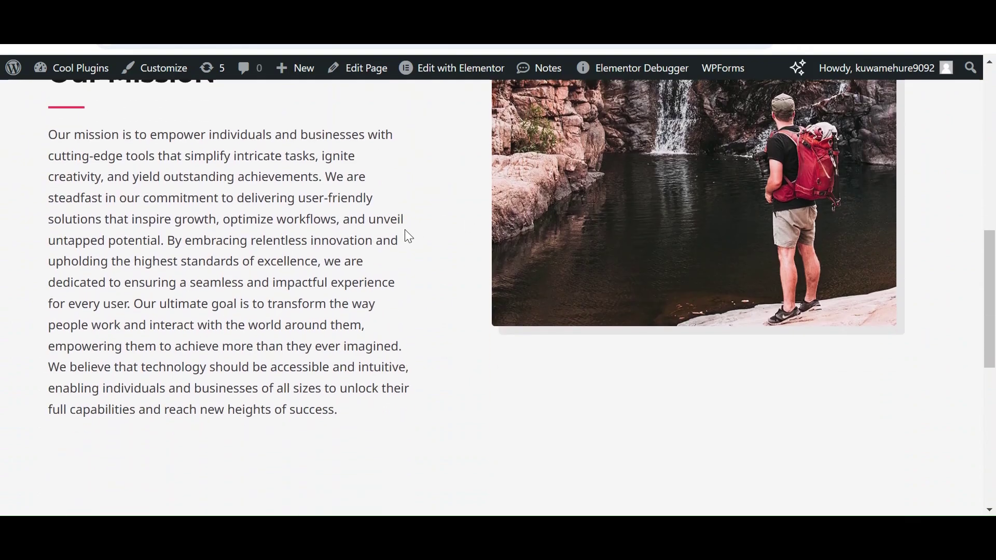
scroll(438, 295, down, 7)
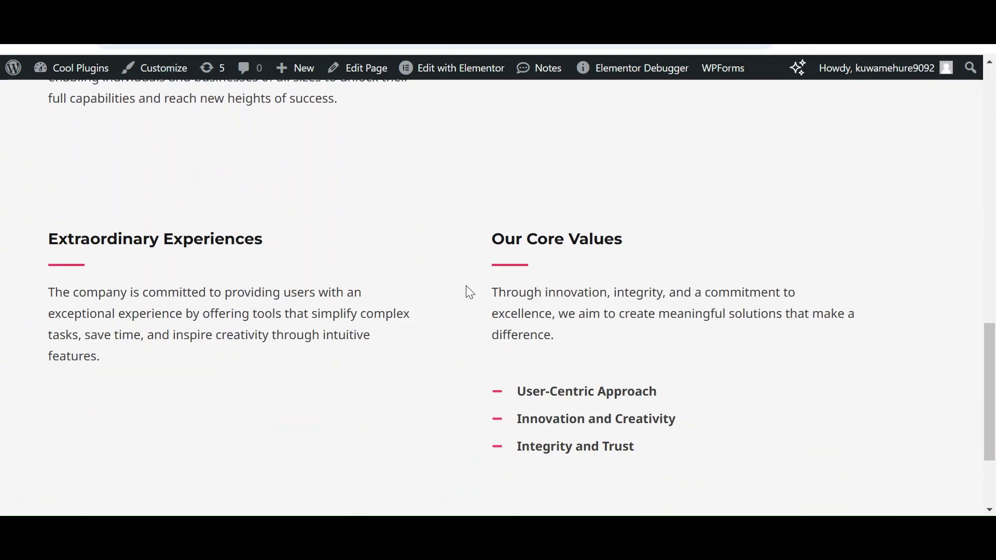
scroll(458, 284, down, 1)
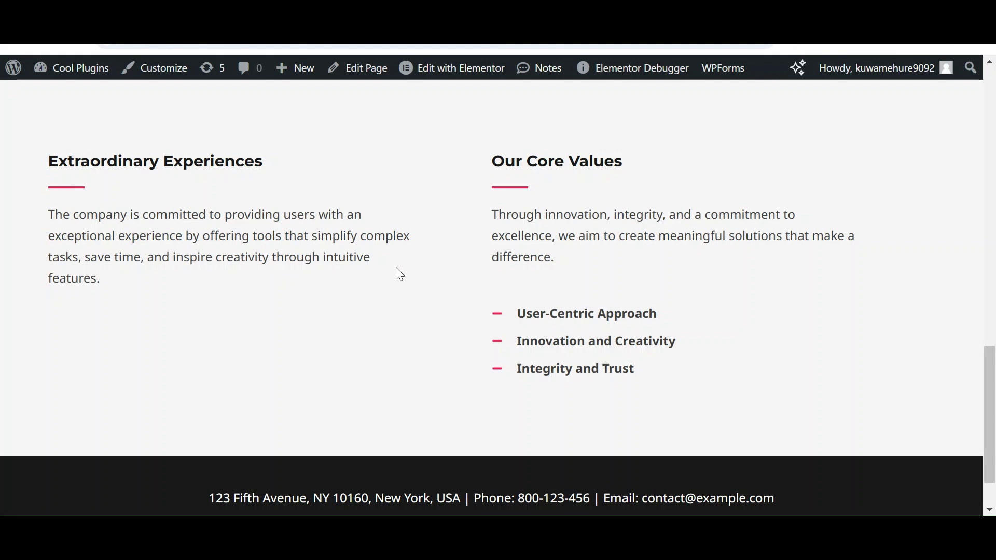
scroll(396, 267, down, 1)
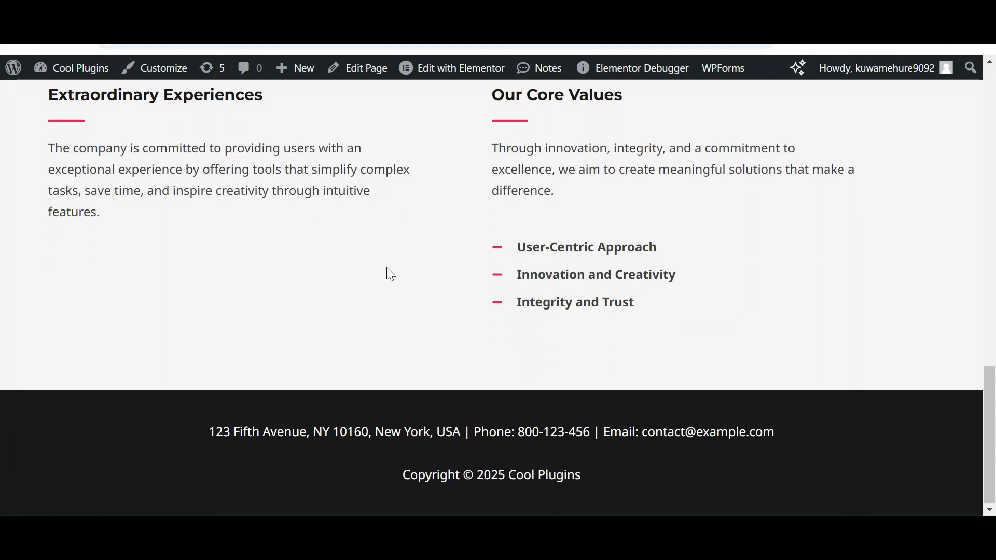
scroll(387, 268, up, 4)
scroll(223, 268, up, 2)
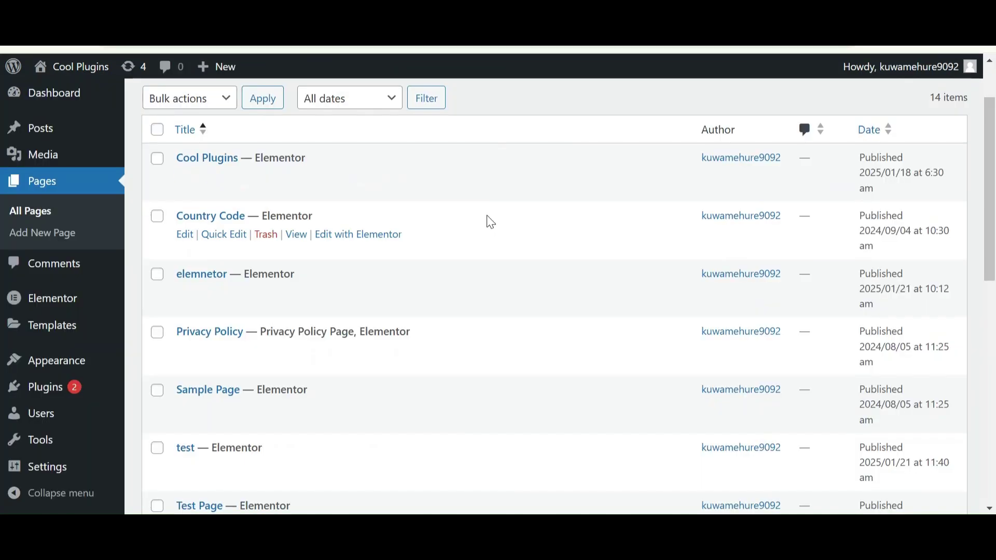
From the Pages list, open the Privacy Policy page with Edit with Elementor.
scroll(439, 232, down, 1)
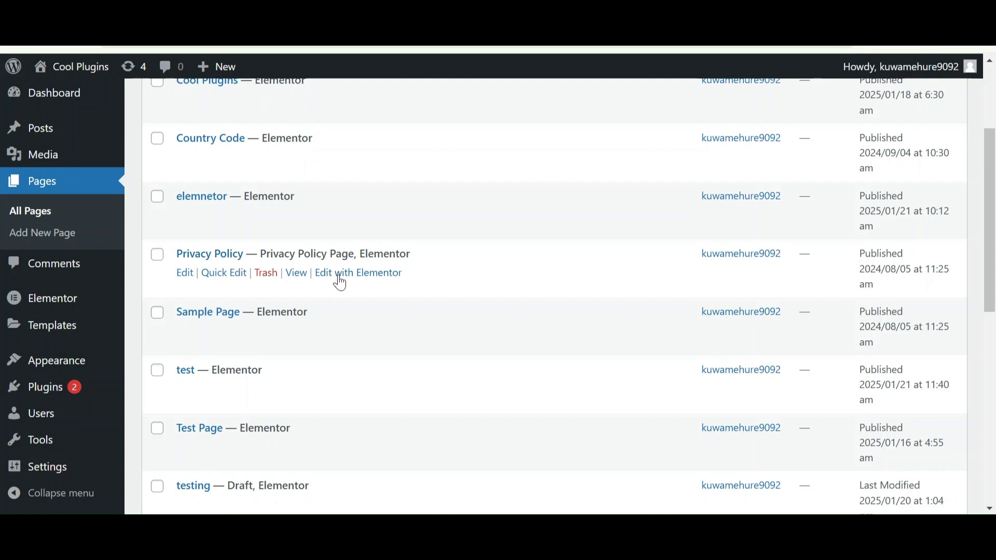
click(367, 283)
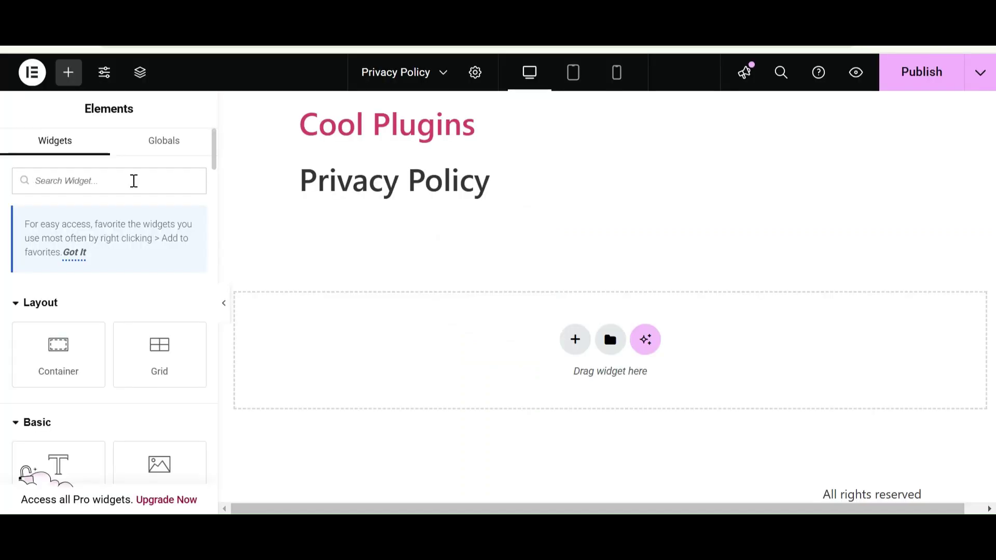
Add a Text Editor widget under the heading and replace its placeholder with 'Privacy Policy'.
click(134, 180)
text(text)
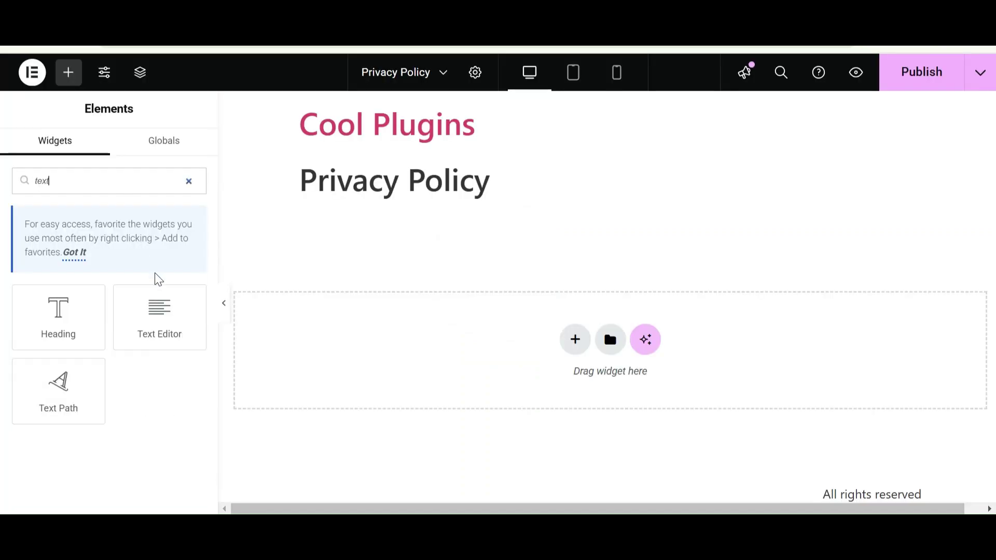
drag(159, 317, 491, 335)
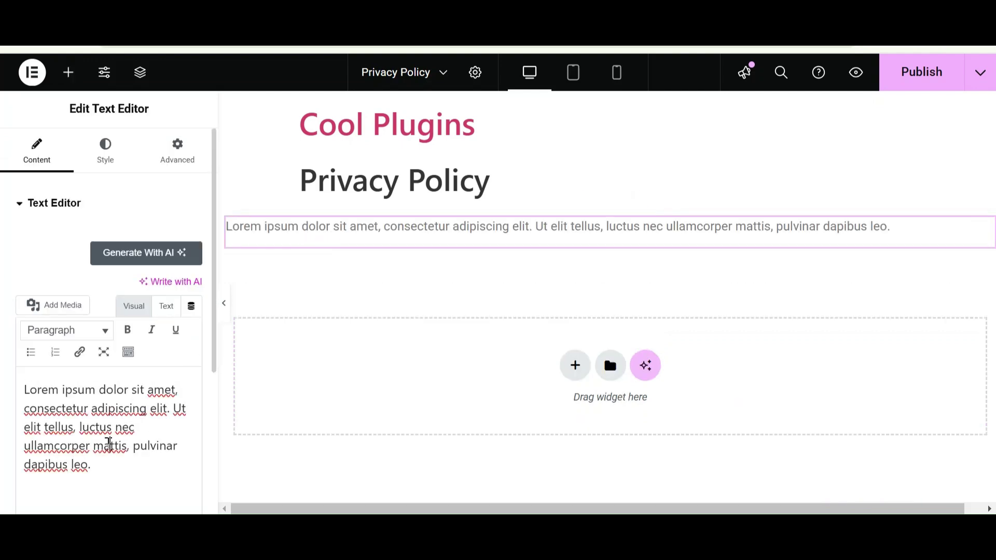
key(ctrl+a)
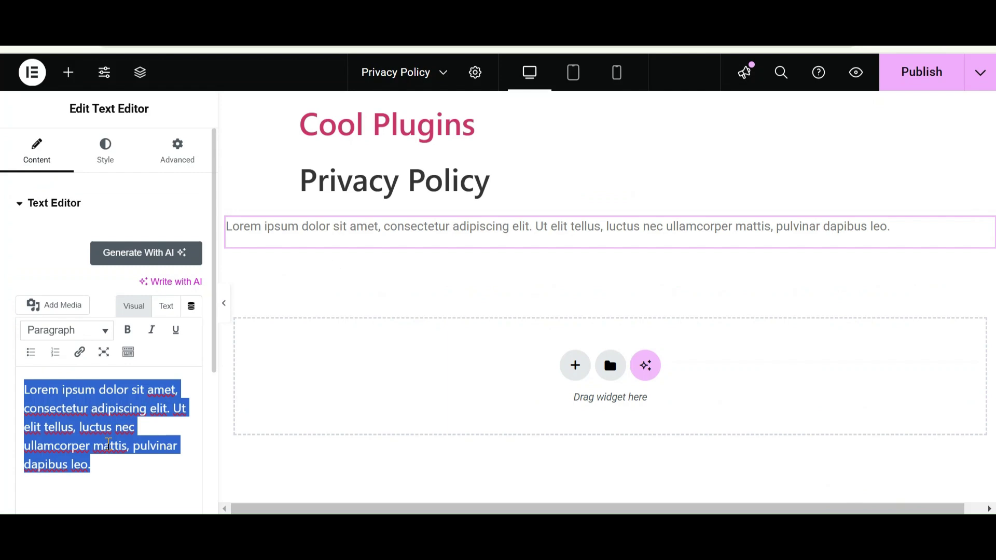
text(Priva)
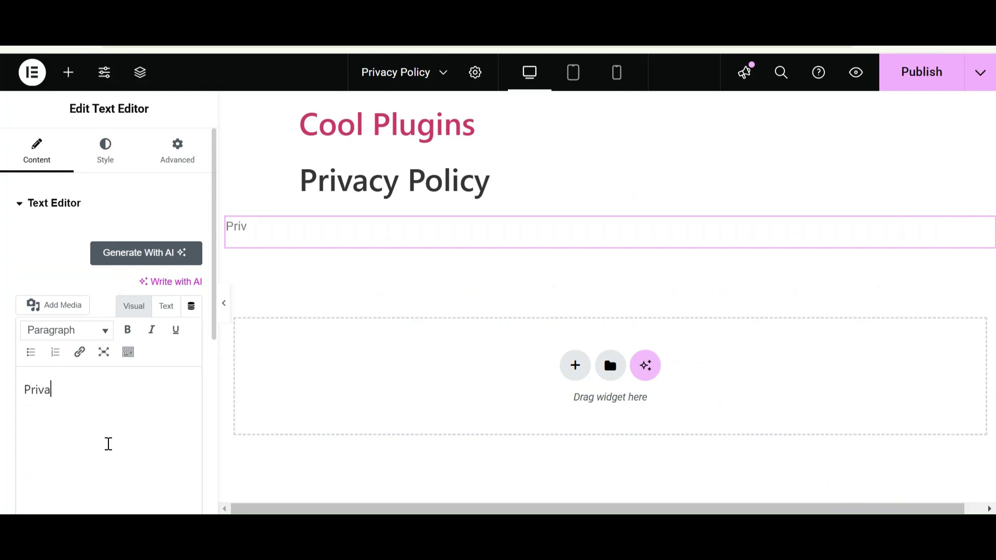
text(cy Policy)
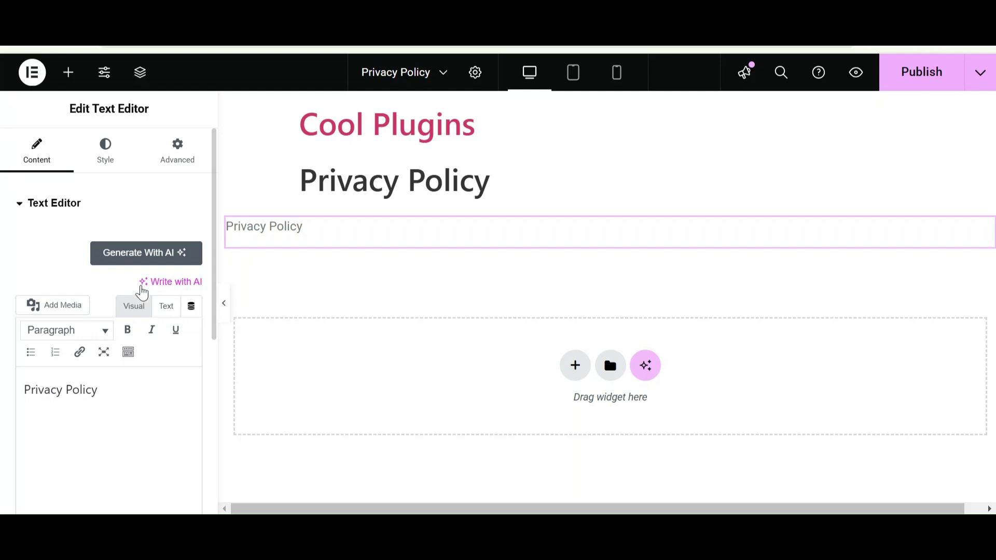
Generate privacy policy content in the AI Content Generator using the Generate ideas prompt.
click(150, 255)
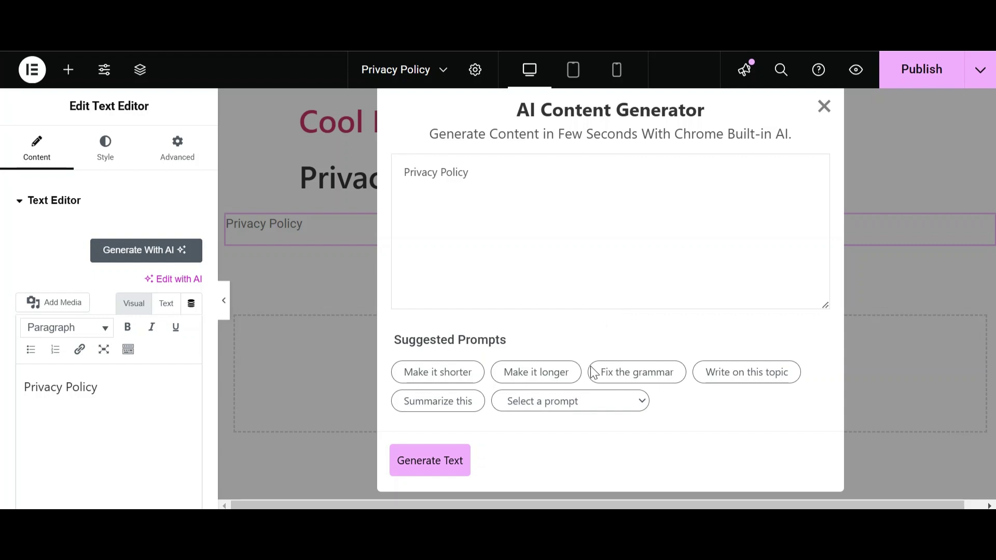
click(595, 393)
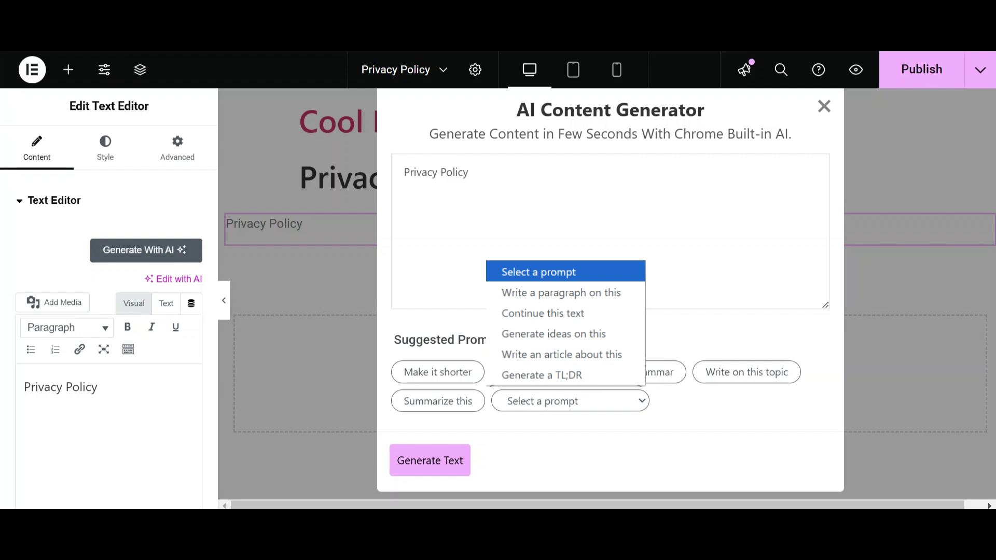
key(Down)
key(Down)
key(Down)
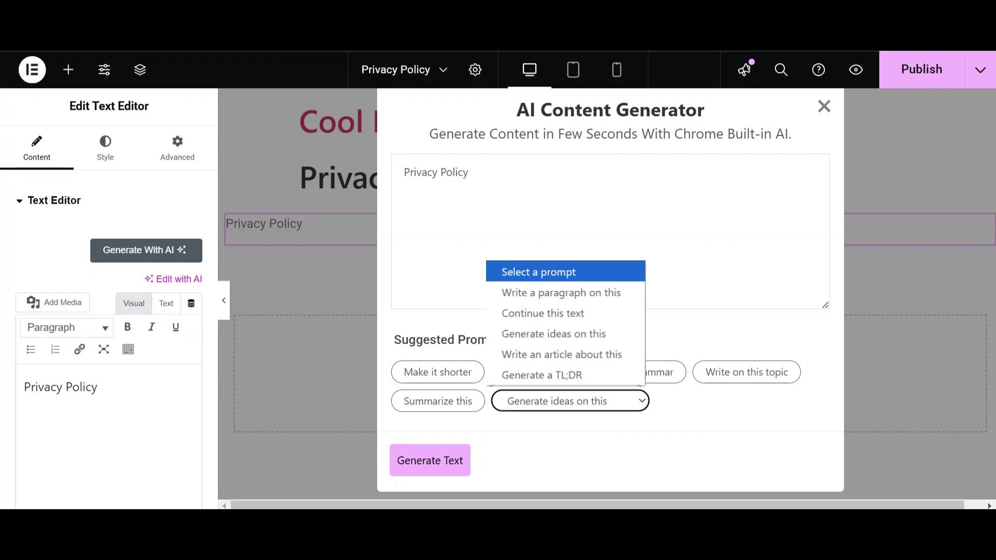
key(Return)
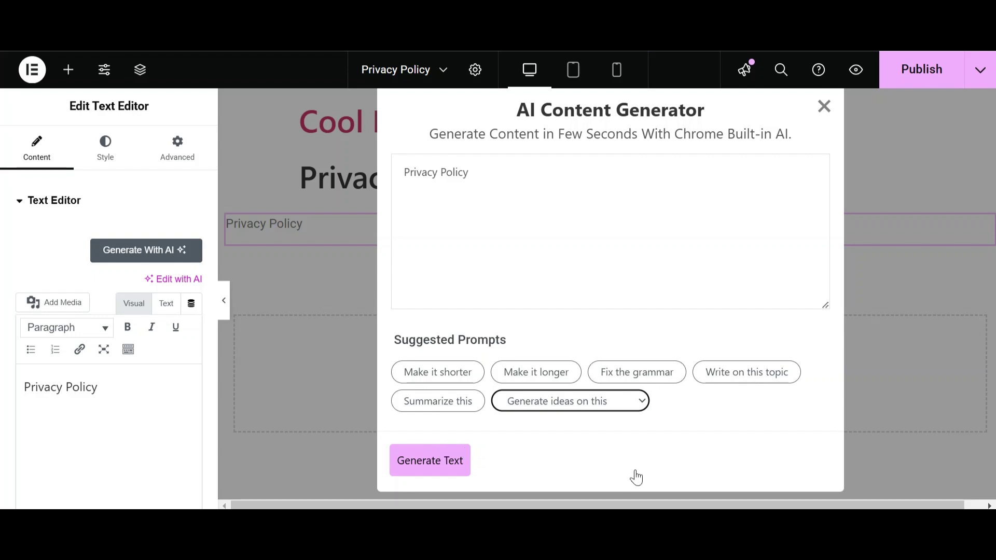
click(448, 472)
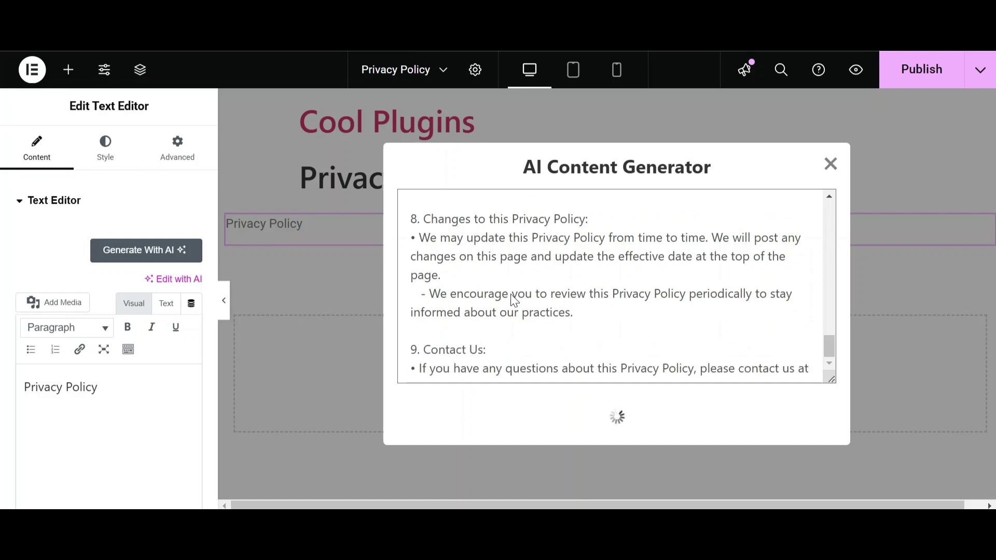
Read through the nine-section generated policy, from data collection to Contact Us.
triple_click(421, 237)
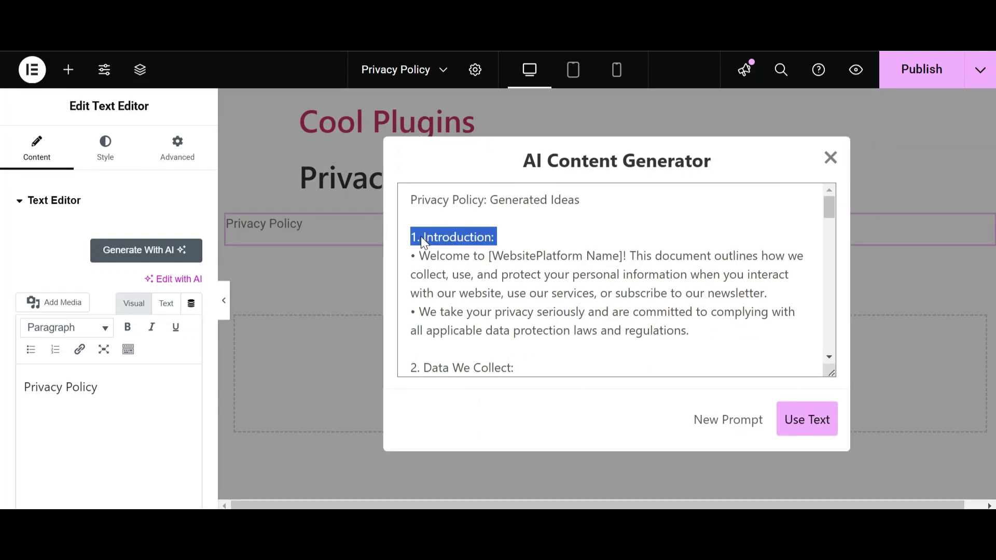
click(553, 258)
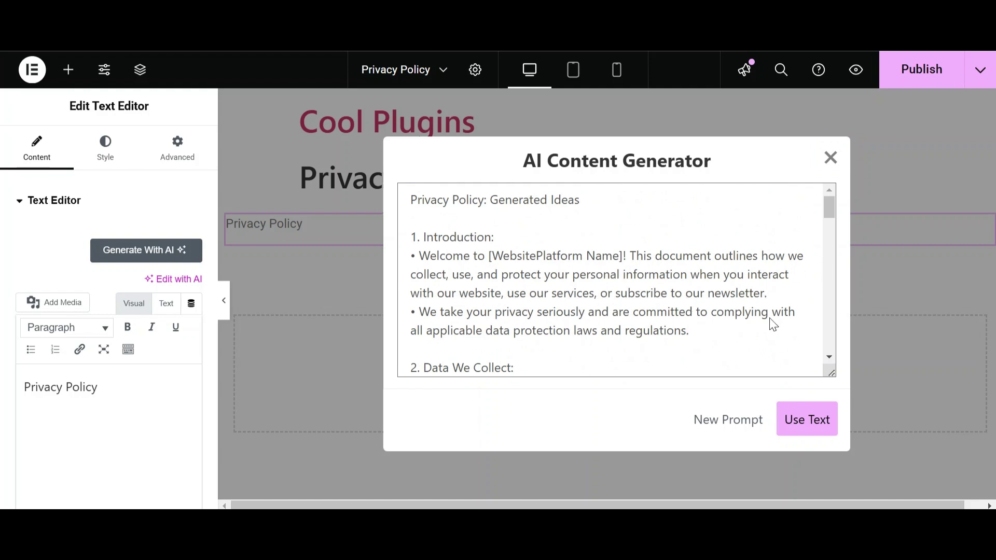
scroll(587, 319, down, 3)
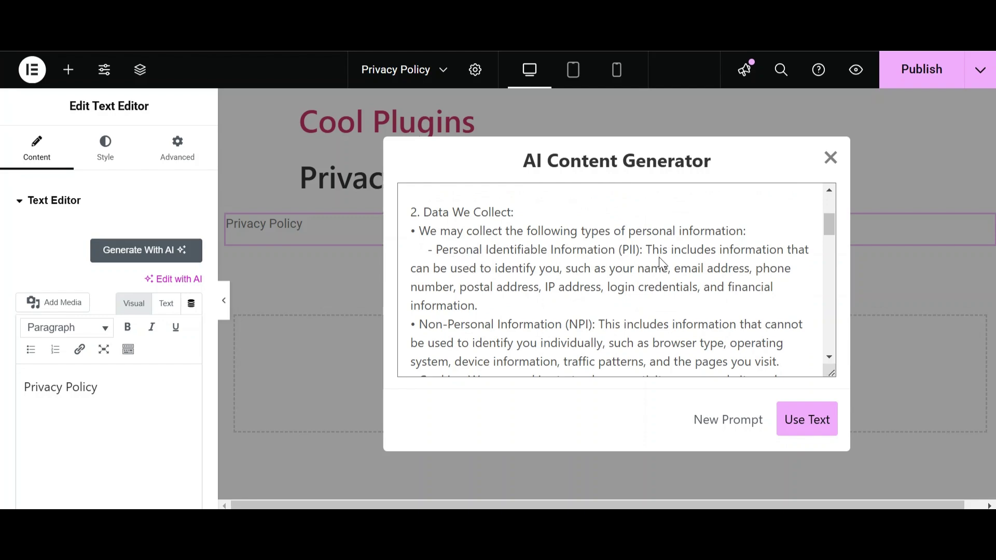
scroll(508, 308, down, 2)
scroll(507, 307, down, 3)
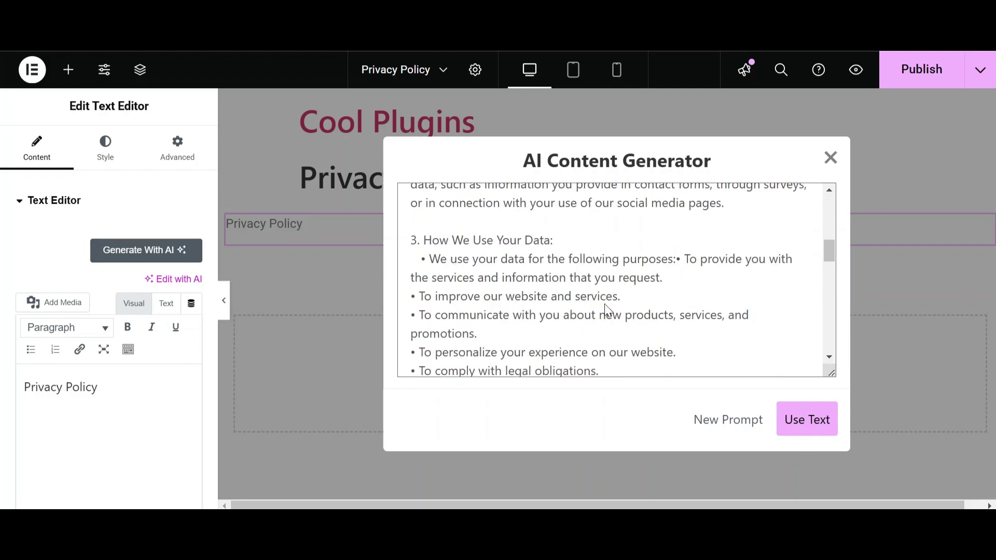
scroll(605, 309, down, 2)
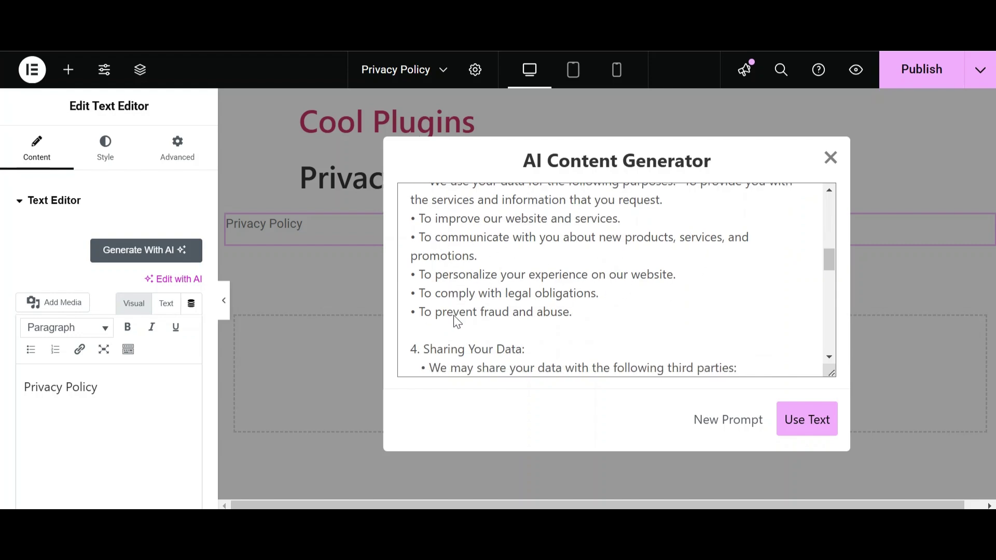
scroll(549, 279, down, 3)
scroll(554, 306, down, 2)
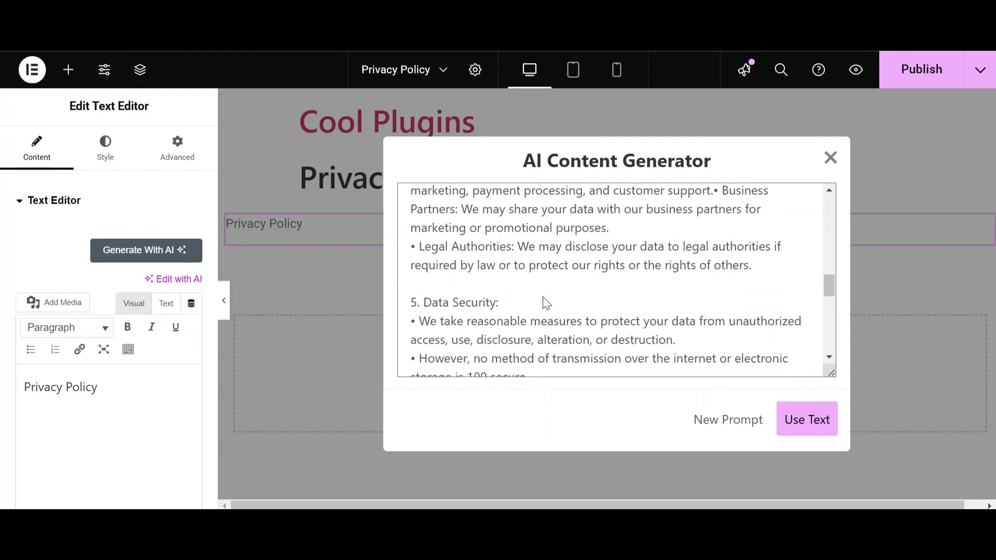
scroll(533, 316, down, 6)
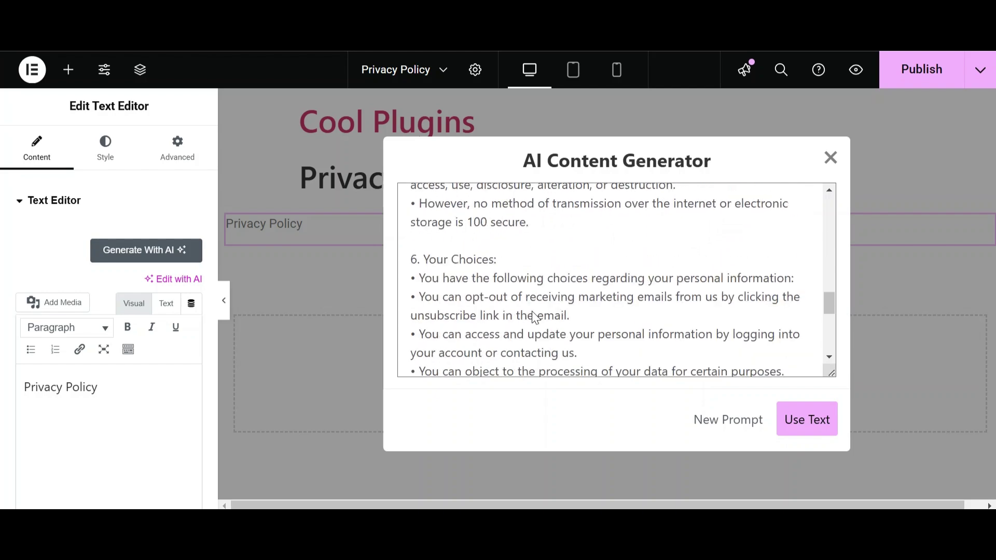
scroll(491, 311, down, 2)
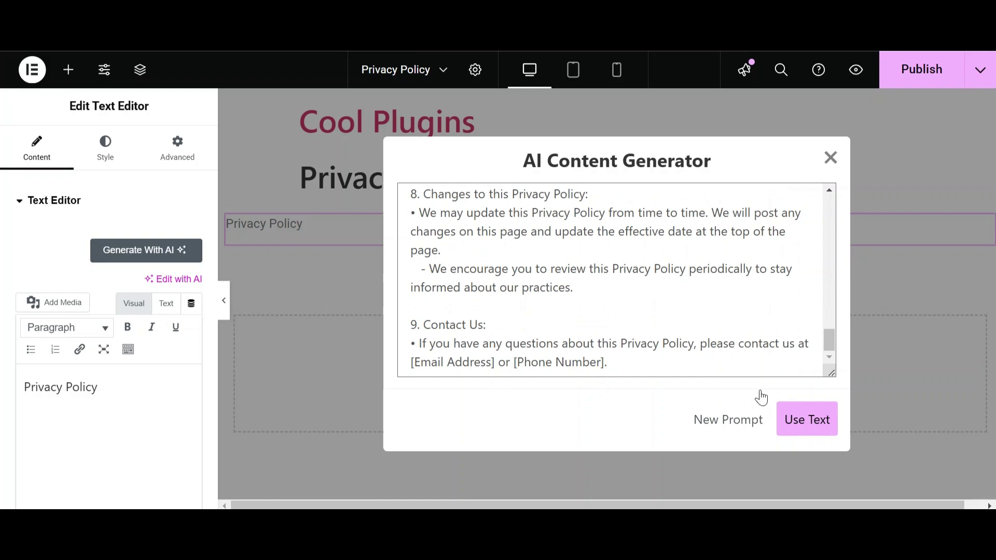
scroll(615, 285, up, 10)
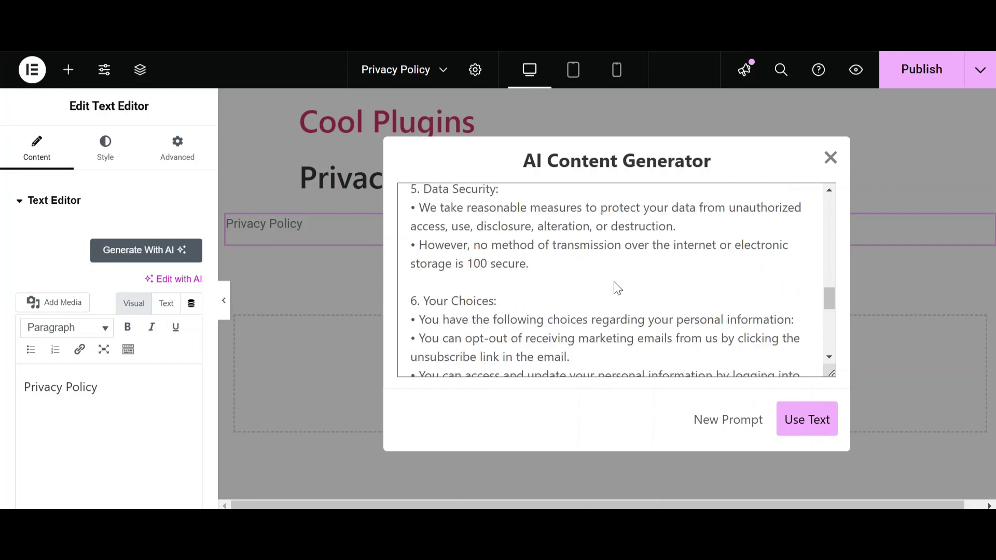
Insert the generated privacy policy text into the page's text block.
click(812, 420)
scroll(642, 303, down, 3)
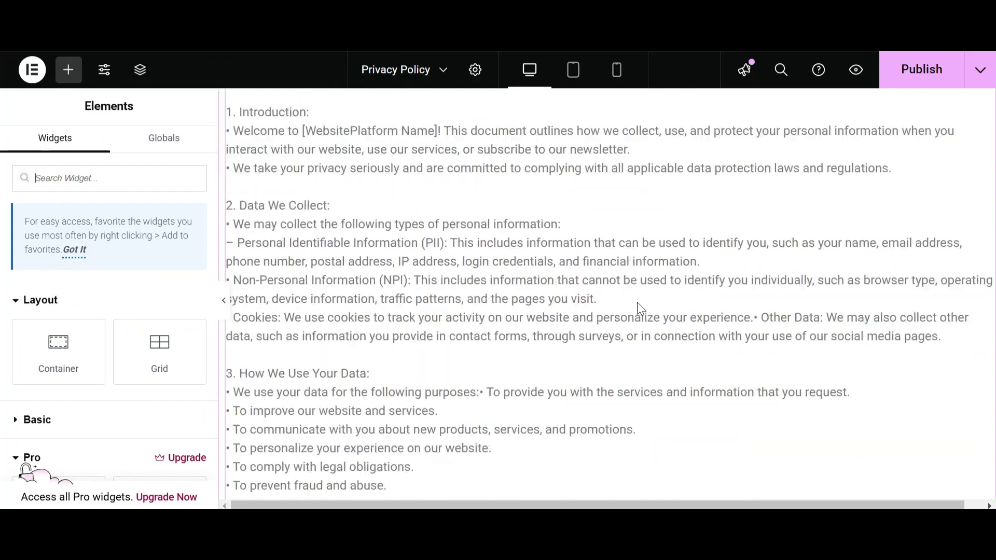
scroll(642, 308, down, 10)
scroll(622, 312, up, 6)
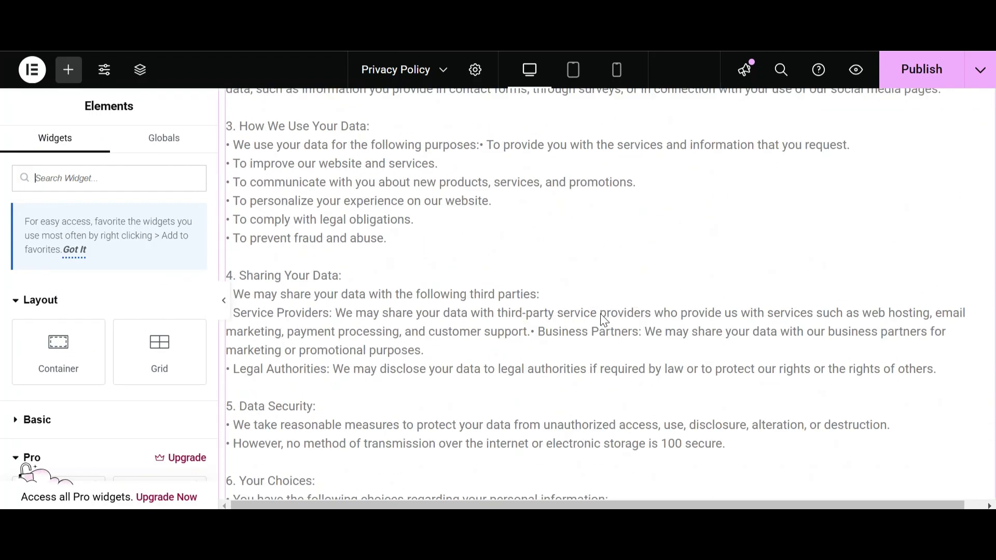
scroll(604, 321, up, 10)
Rewrite the block with AI's Write on this topic, giving 'Privacy Policy: Protecting Your Information'.
click(457, 337)
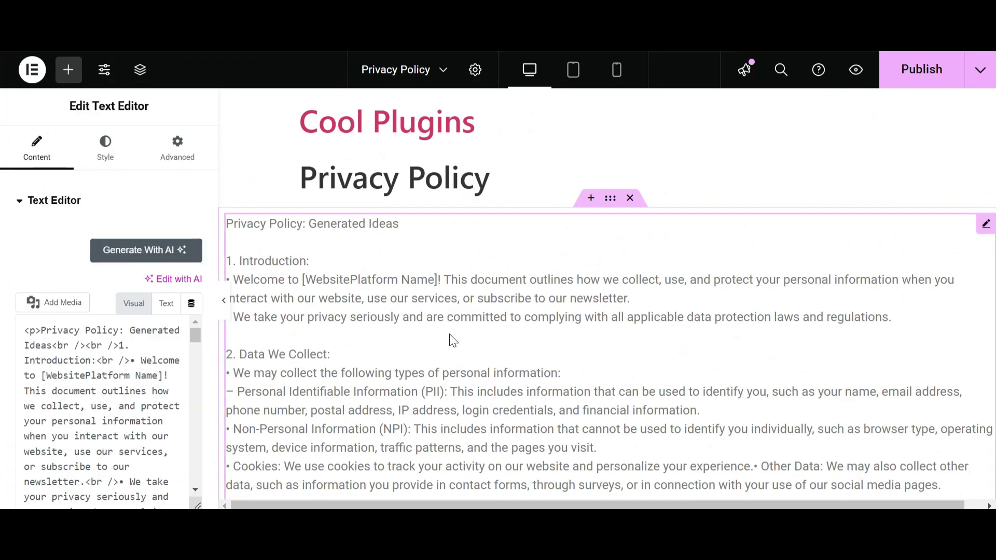
click(106, 262)
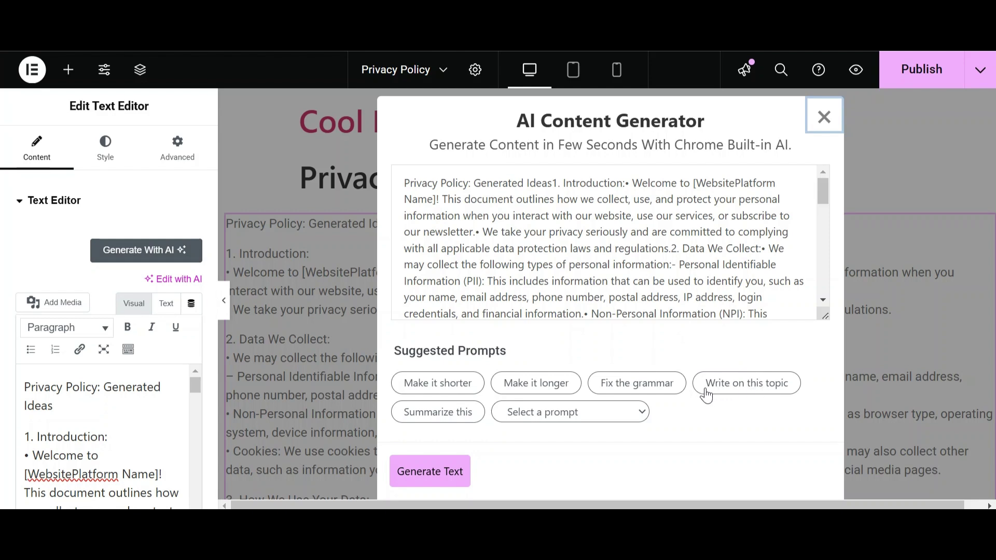
click(745, 395)
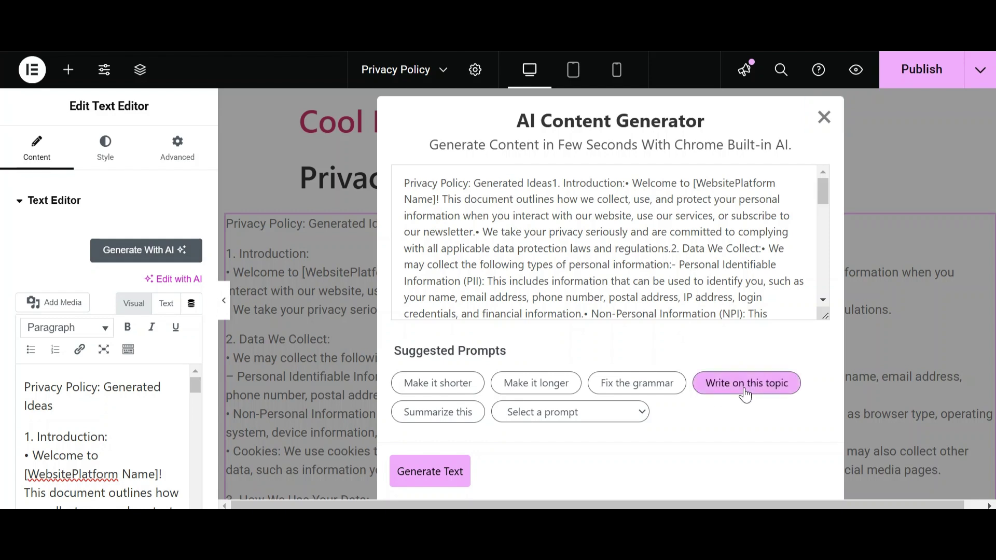
click(448, 470)
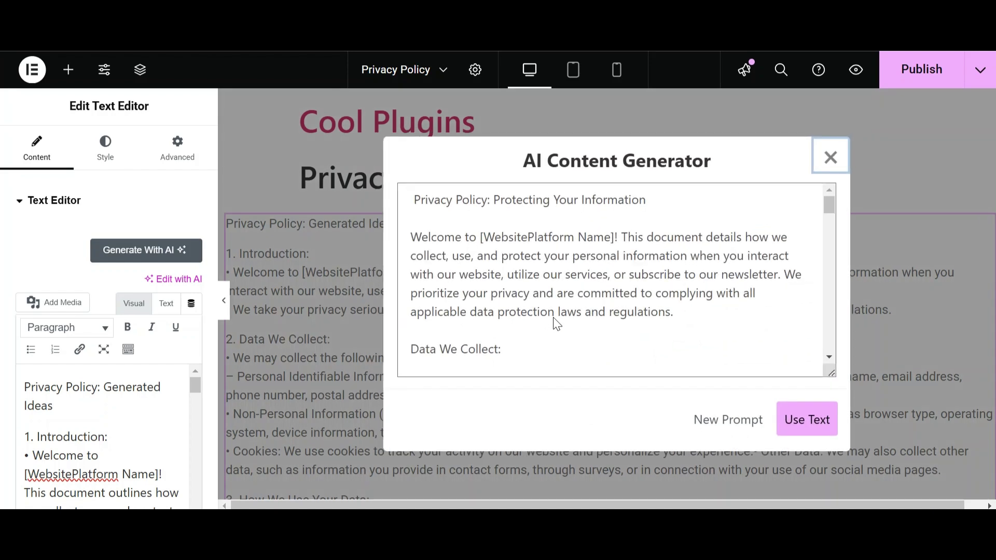
click(806, 420)
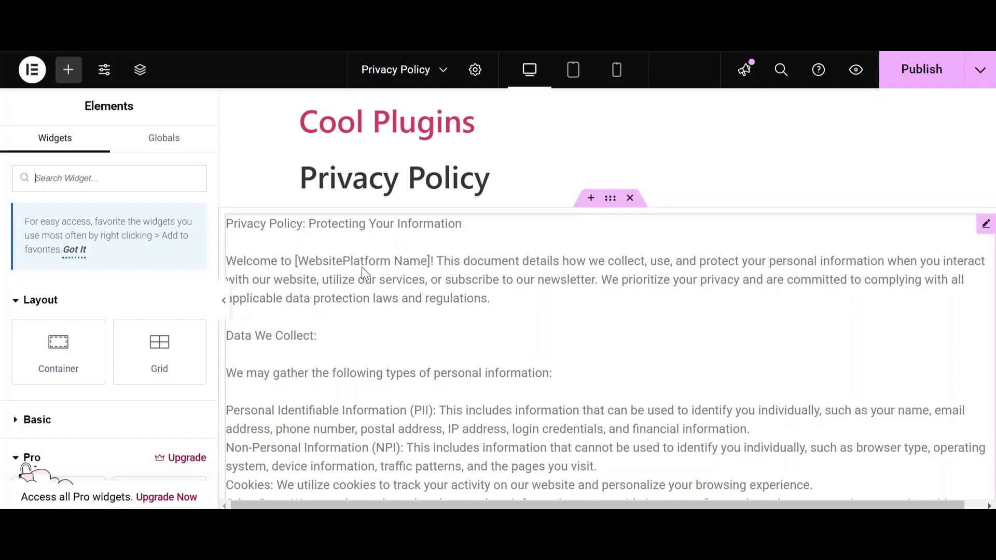
Edit the text block and highlight the misspelled words 'privicy' and 'safly'.
click(392, 268)
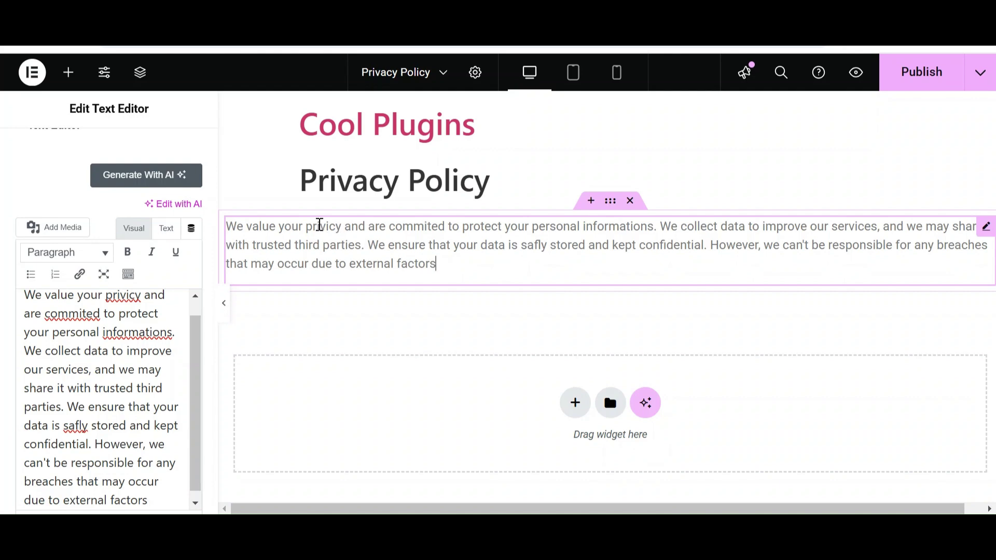
double_click(320, 226)
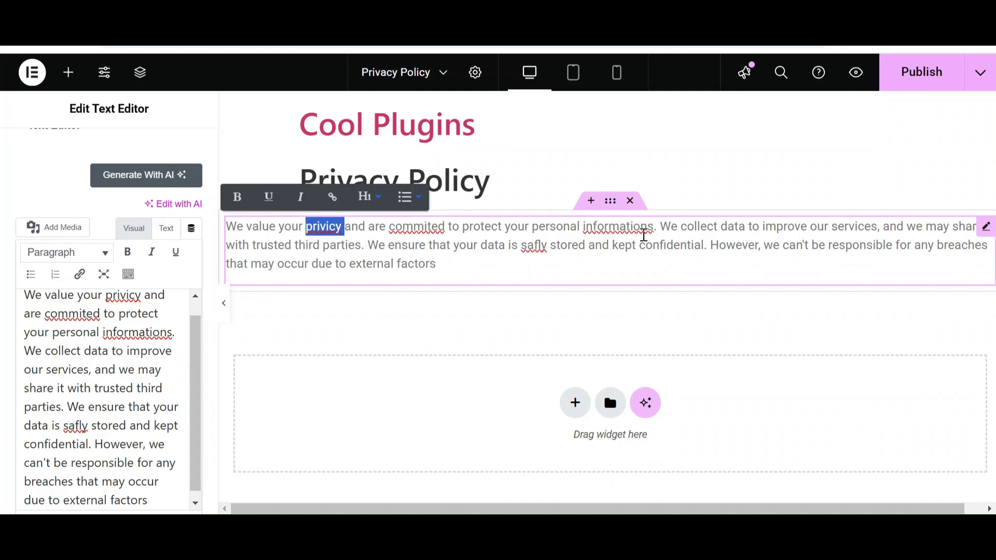
double_click(535, 244)
click(718, 245)
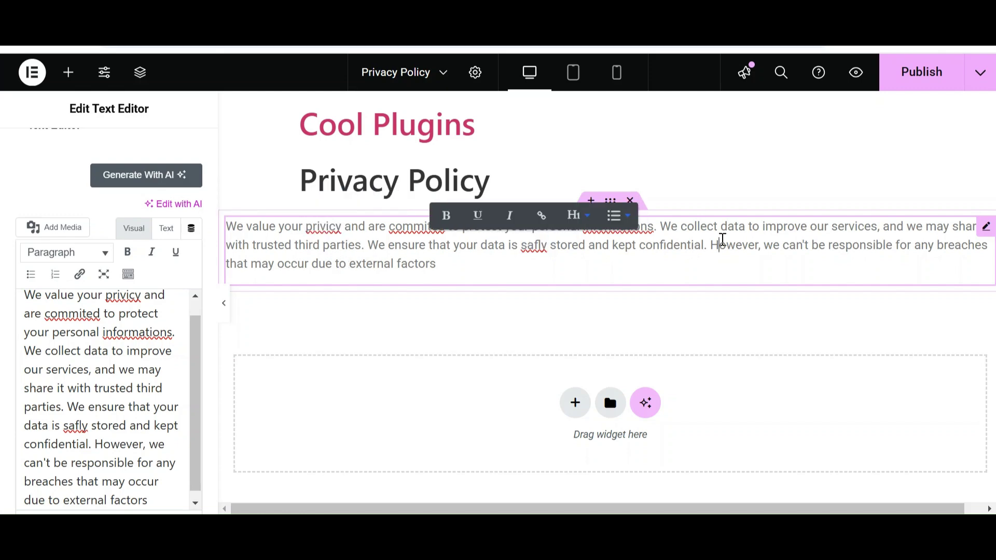
click(459, 263)
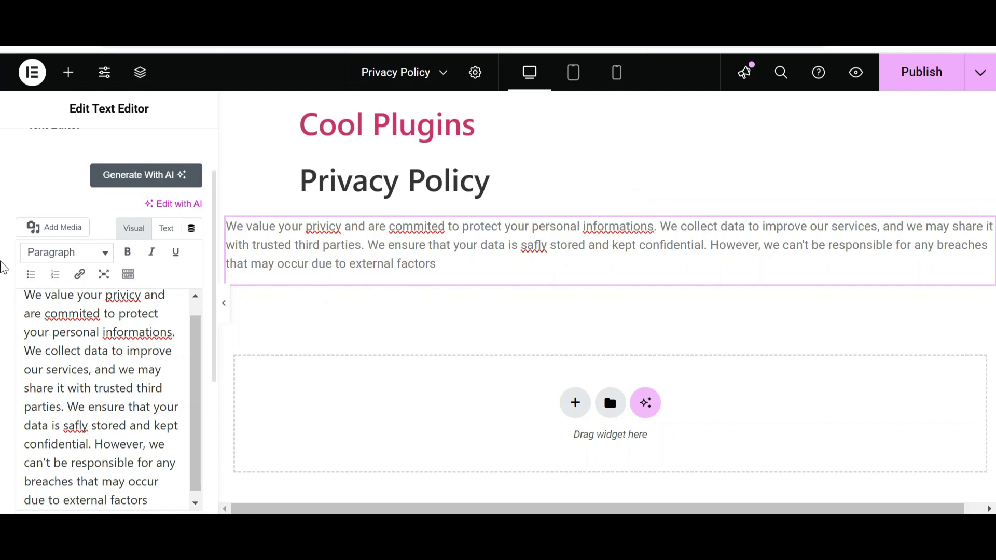
Fix the paragraph's grammar with AI, inserting text headed 'Our Commitment to Your Privacy'.
click(115, 179)
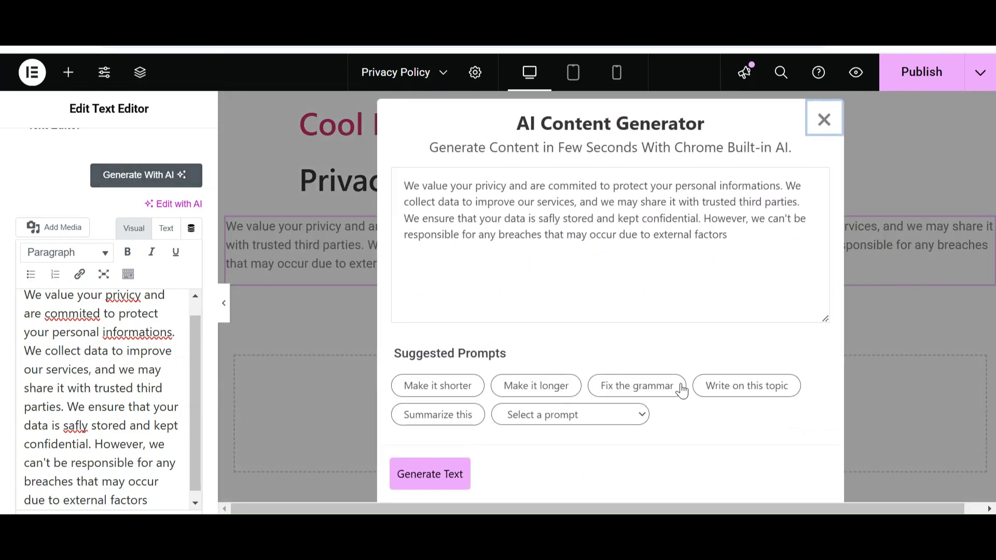
click(655, 395)
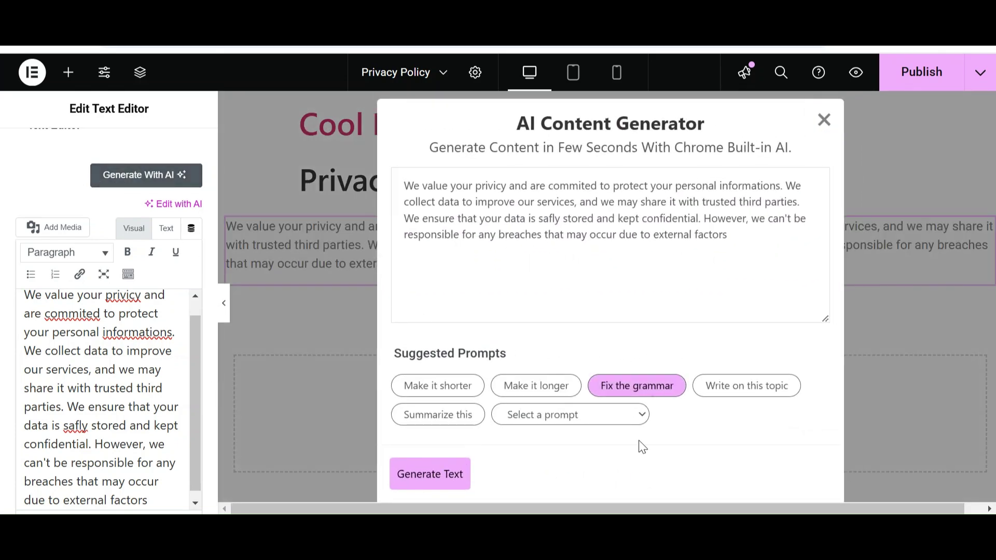
click(430, 476)
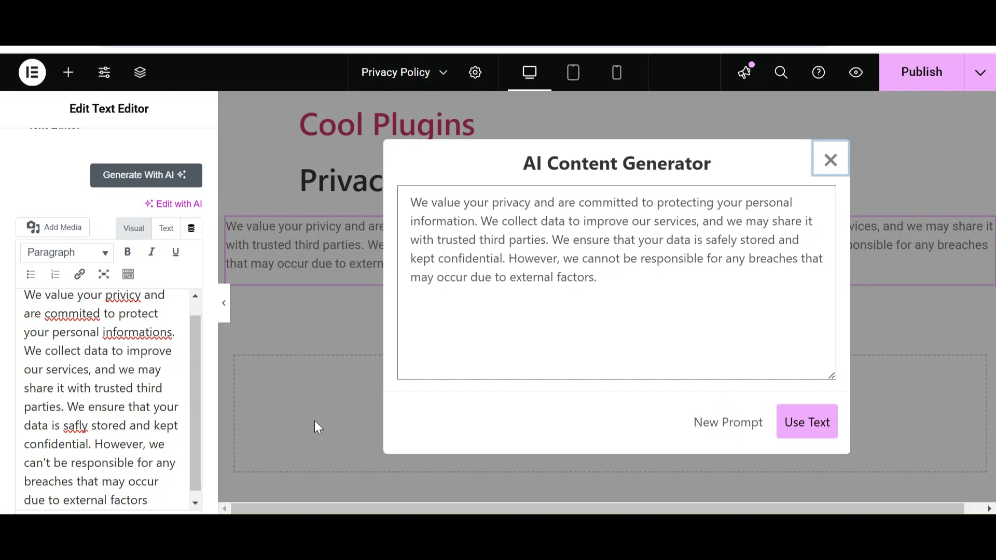
click(603, 279)
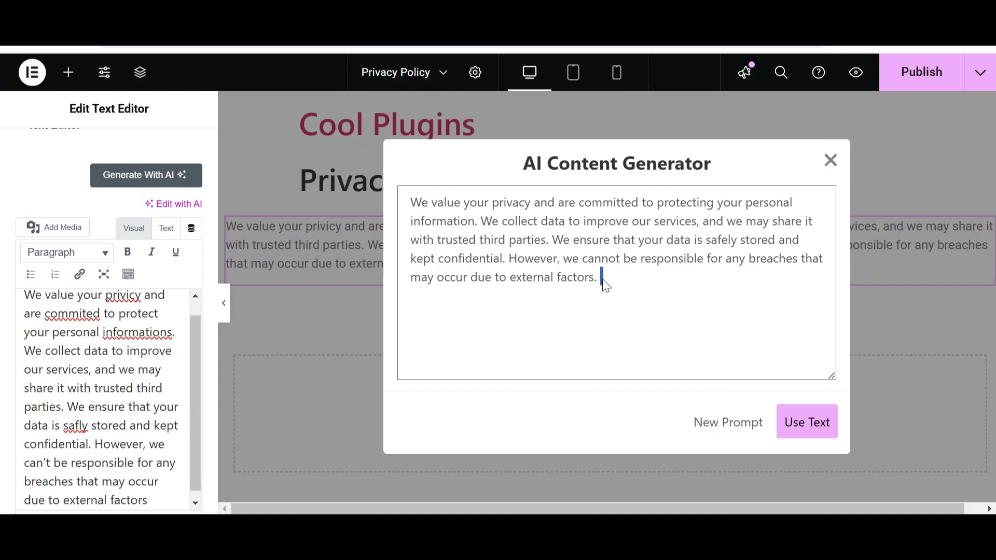
click(802, 434)
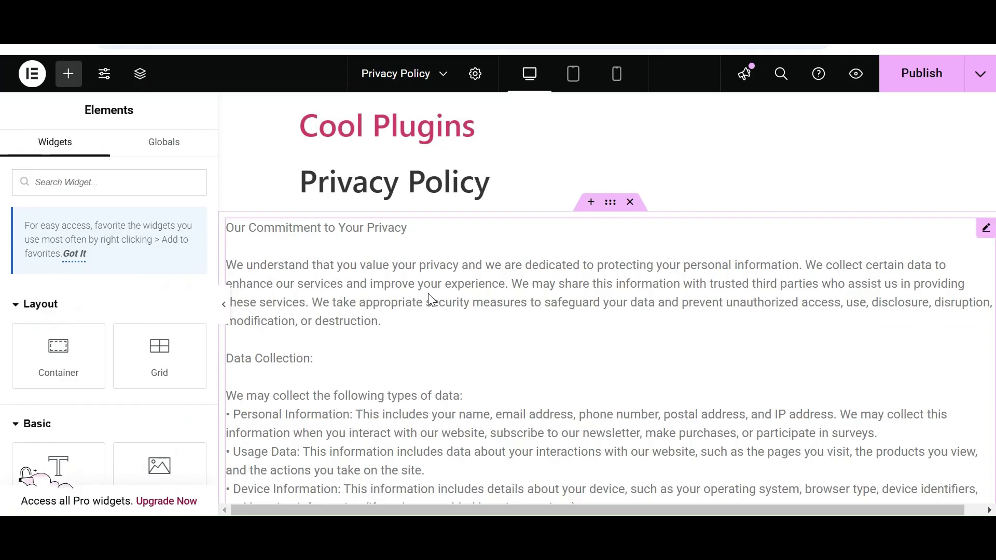
Generate an AI summary of the text, beginning 'The website collects personal information…'.
scroll(429, 298, down, 5)
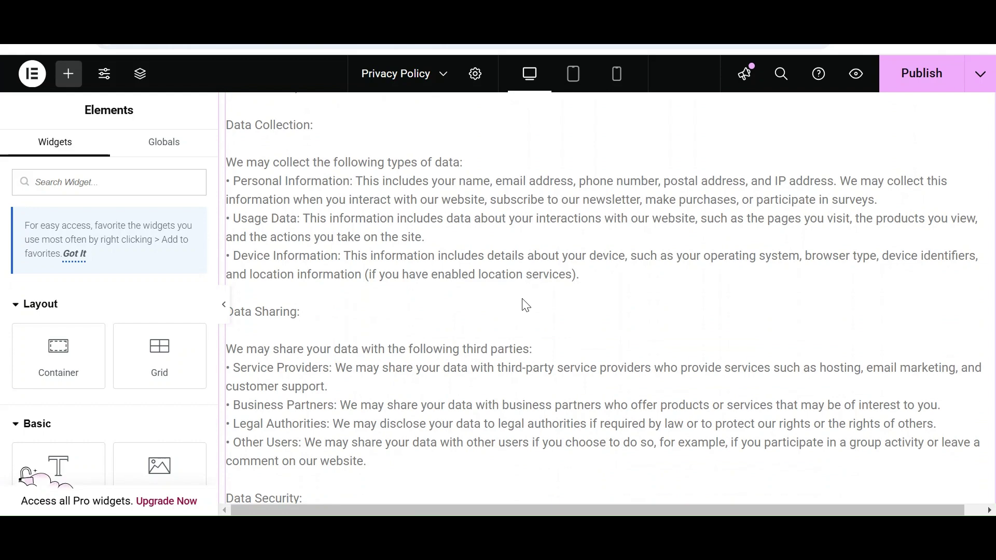
scroll(526, 305, down, 2)
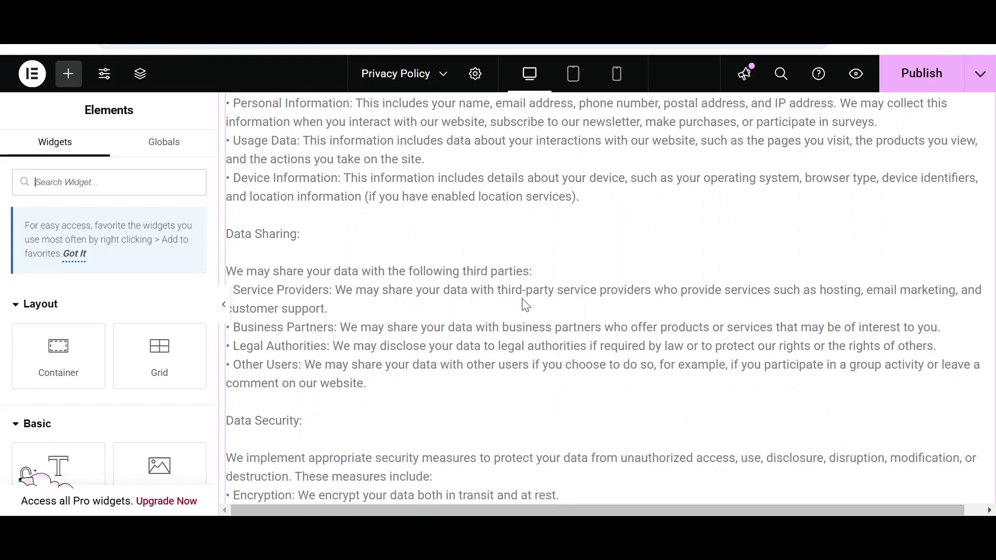
click(645, 240)
scroll(525, 276, up, 6)
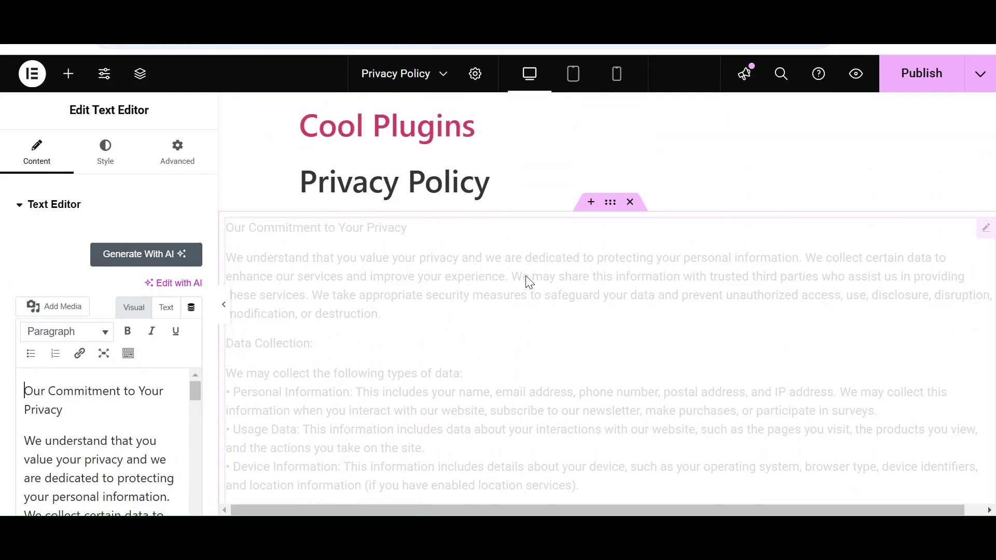
click(162, 255)
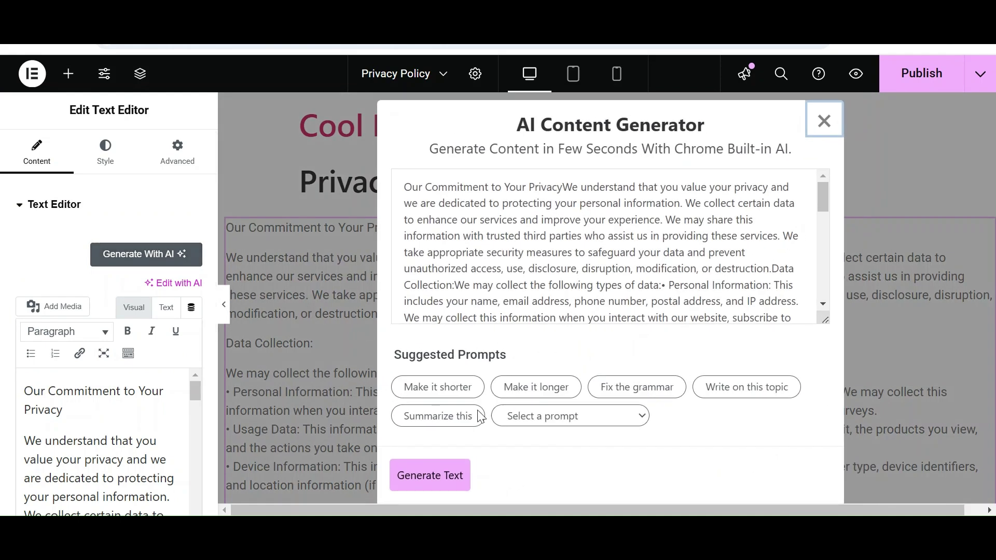
click(443, 425)
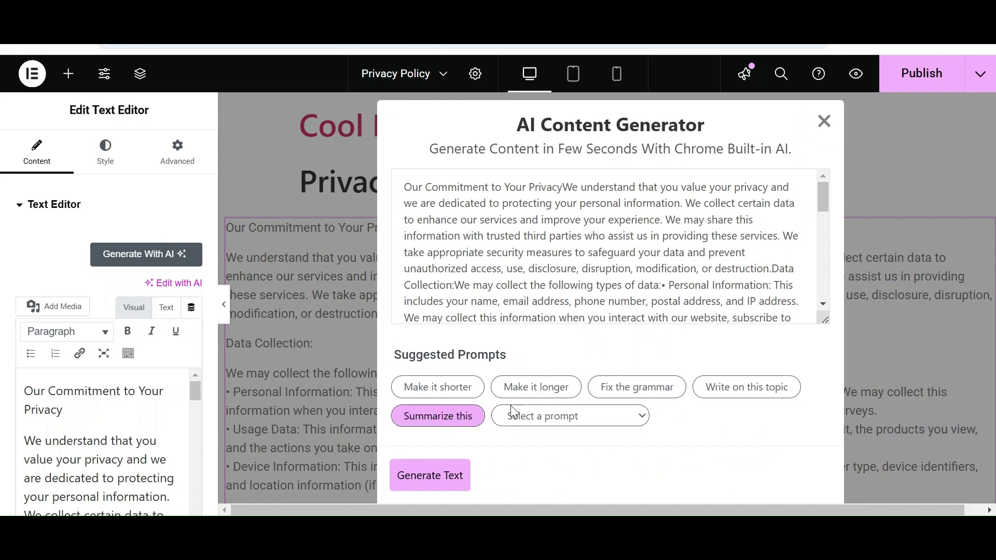
click(435, 480)
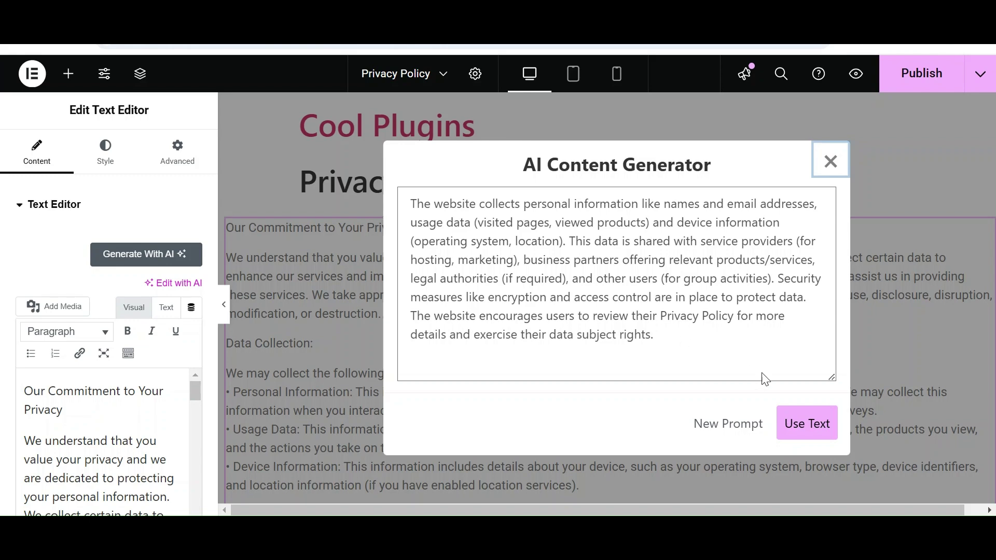
Replace the long policy text with the AI summary and publish the Privacy Policy page.
click(807, 424)
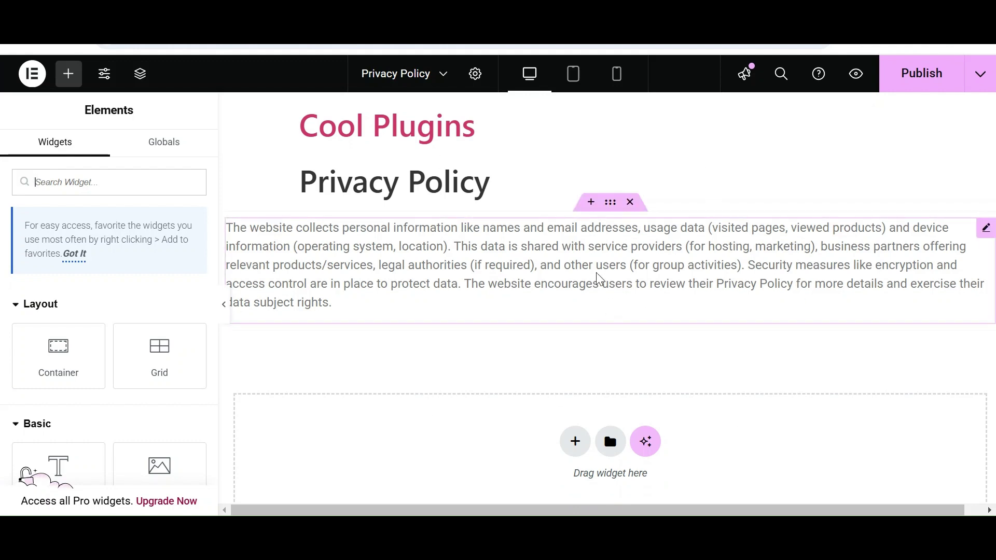
click(911, 81)
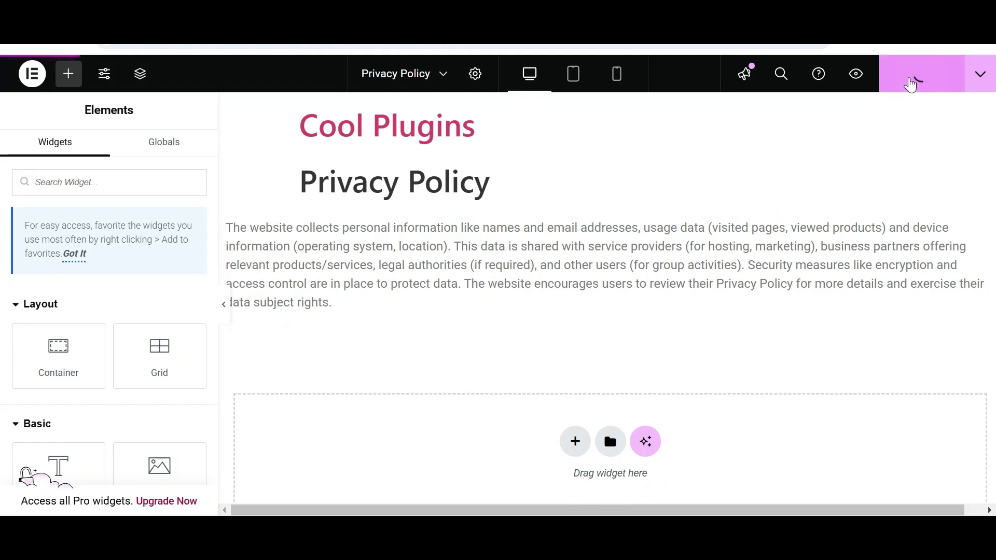